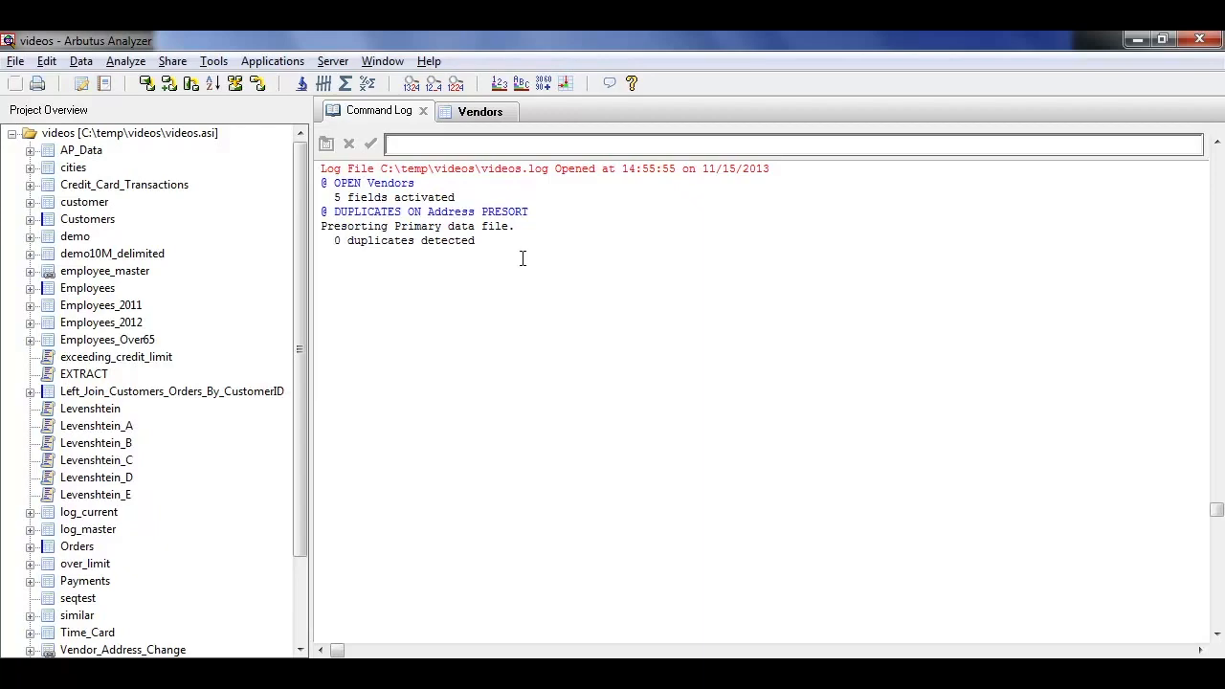
Step: Open the Vendors table layout and examine the Normalize expression and substitution file reference in the normalized_address field
left_click(469, 112)
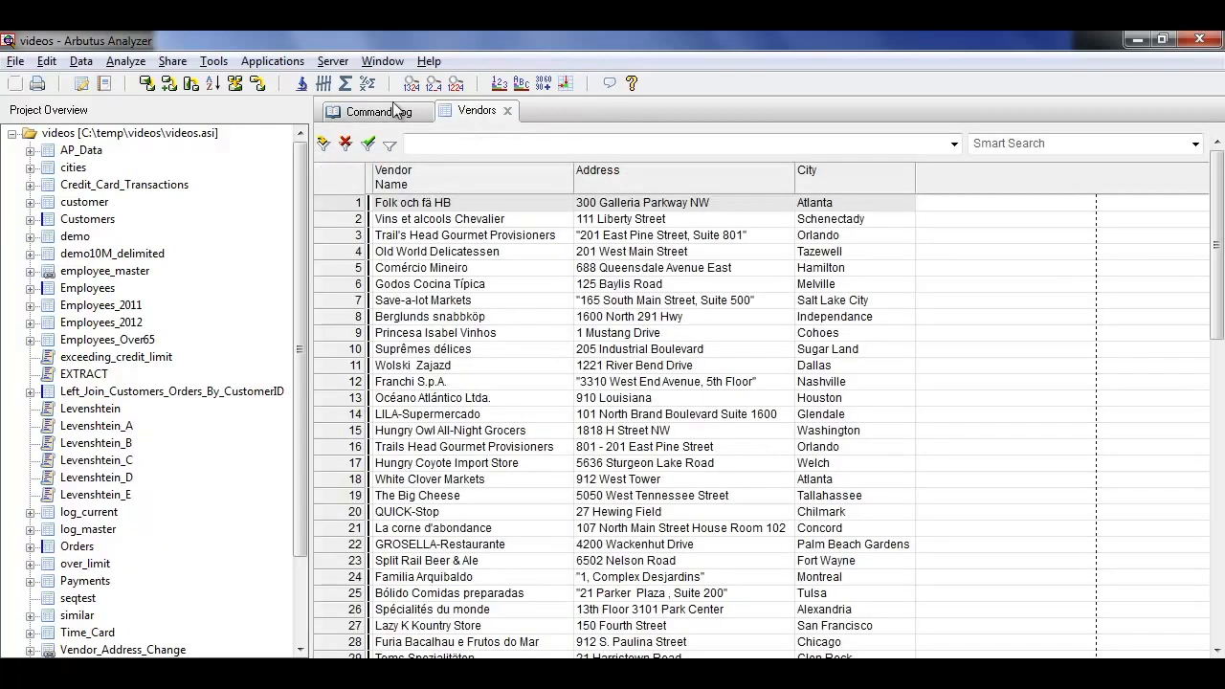
left_click(83, 84)
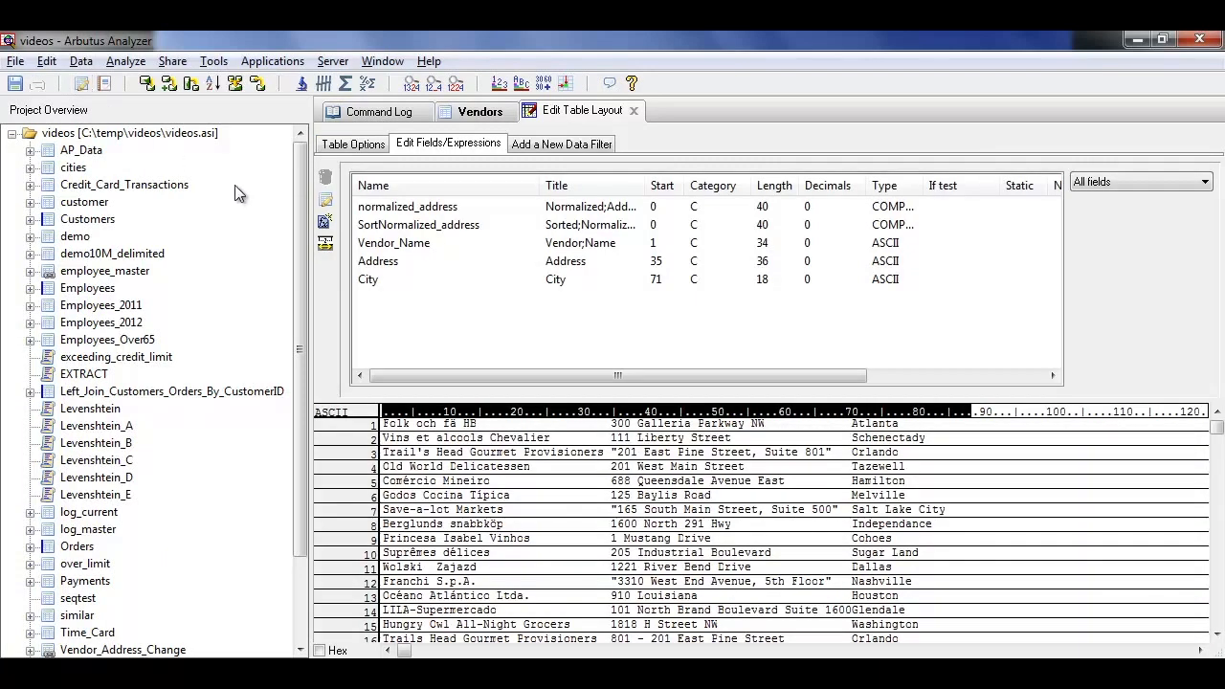
left_click(396, 207)
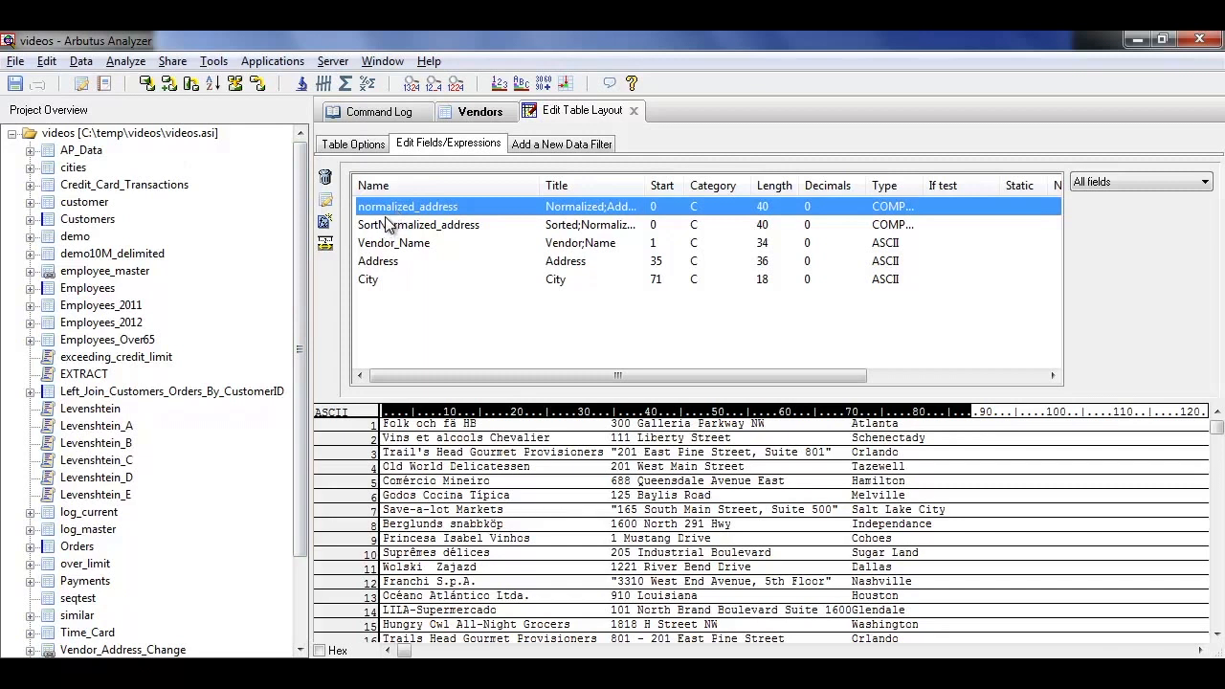
double_click(388, 207)
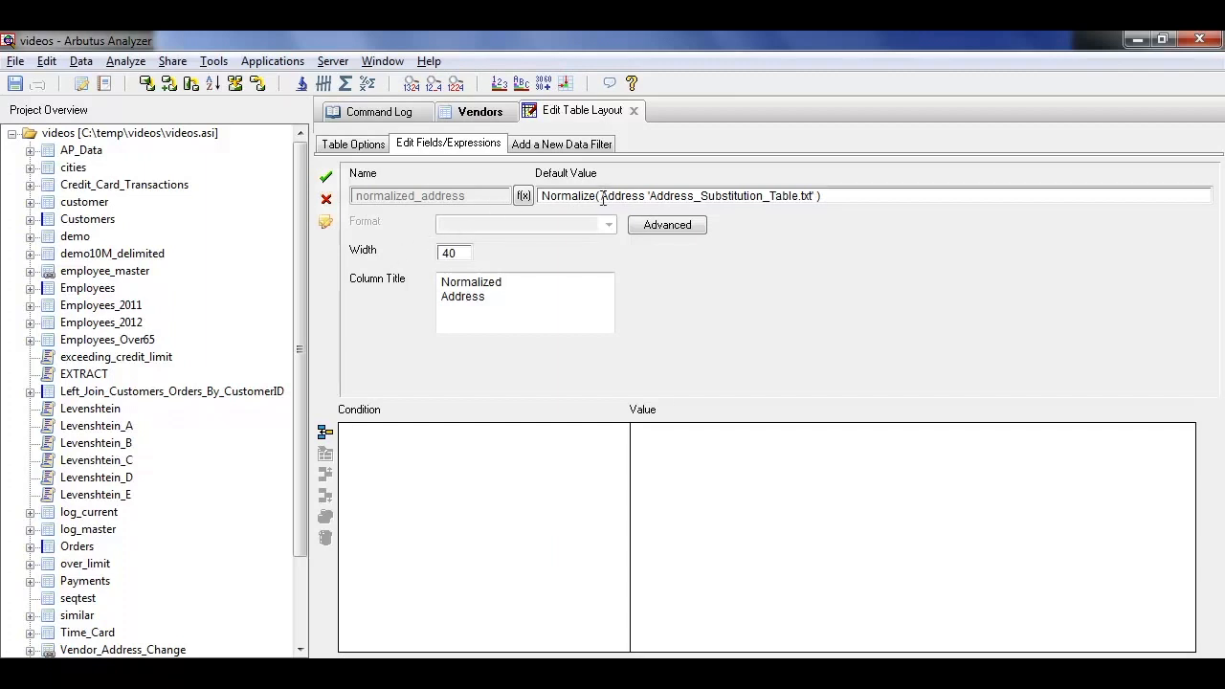
left_click_drag(650, 198, 818, 198)
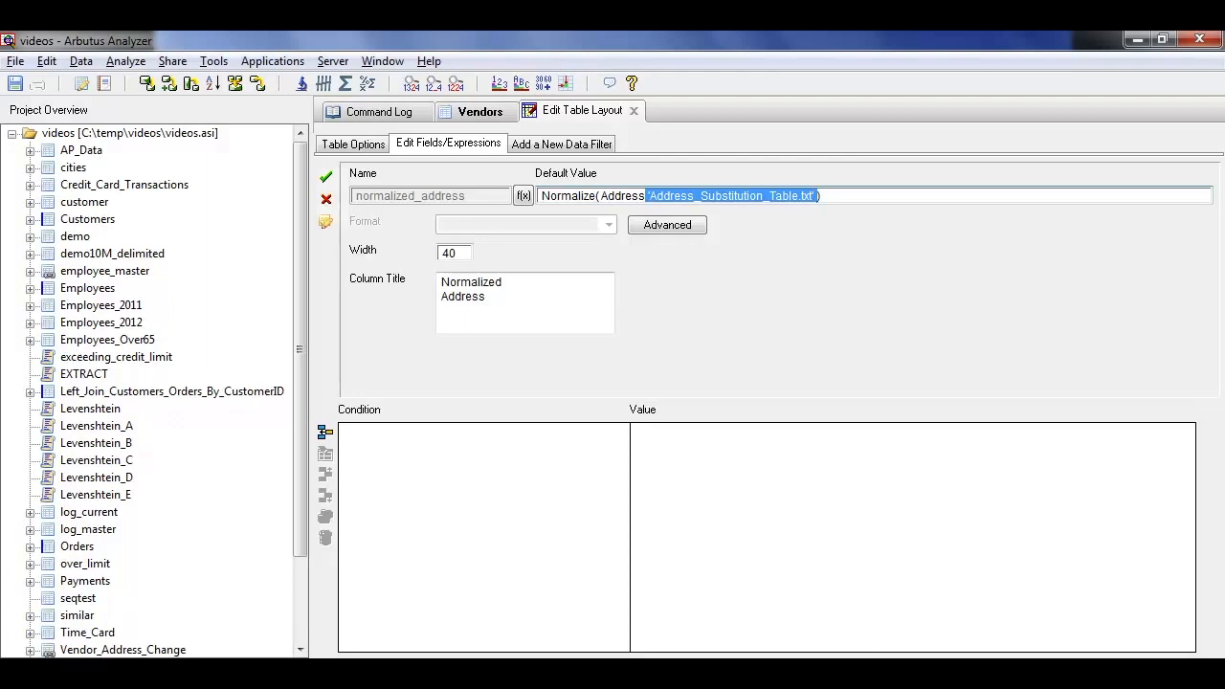
Step: Switch to the videos folder in File Explorer, examine the word substitution pairs in Address_Substitution_Table.txt, and close the file and folder
key("alt+Tab")
left_click(343, 185)
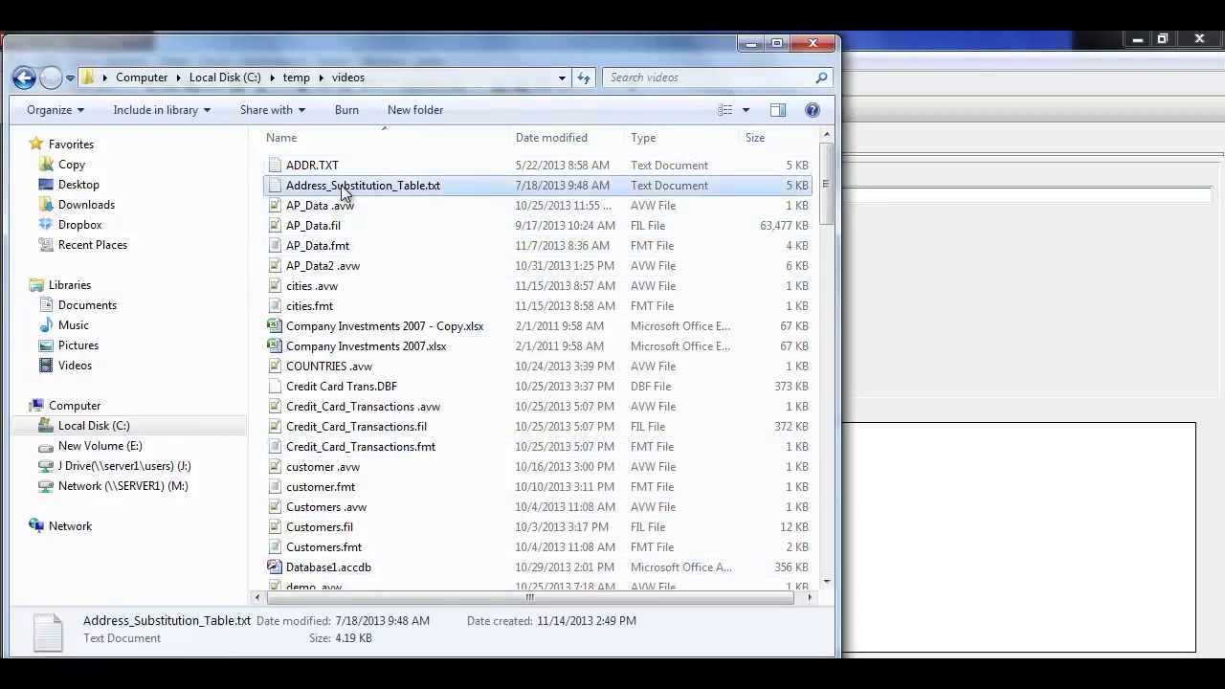
double_click(342, 185)
left_click_drag(433, 544, 329, 188)
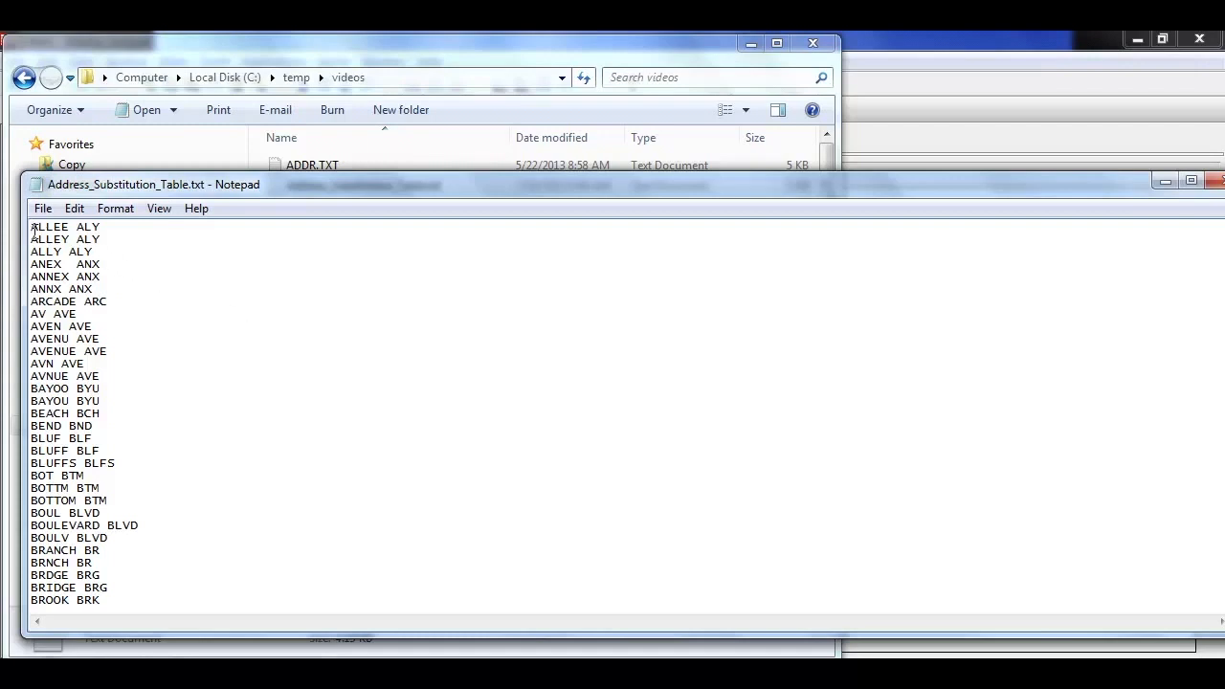
left_click_drag(31, 227, 70, 227)
left_click_drag(76, 227, 100, 226)
left_click_drag(101, 239, 76, 239)
left_click(78, 228)
double_click(79, 228)
left_click(1213, 181)
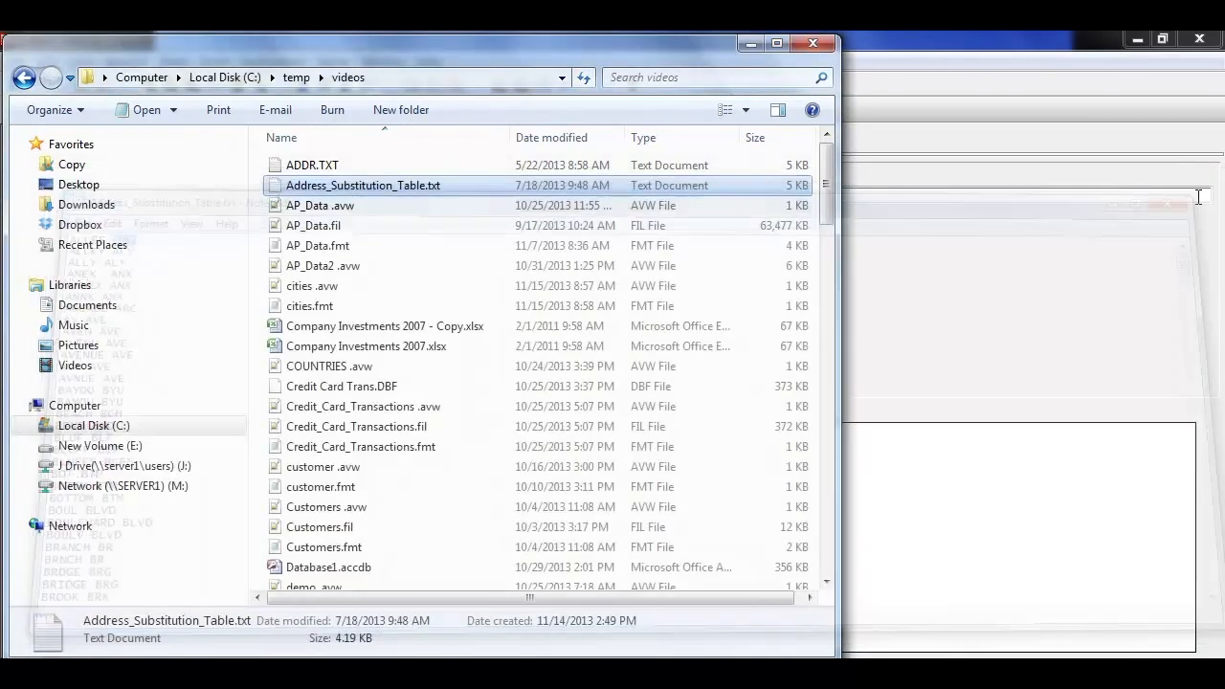
left_click(816, 44)
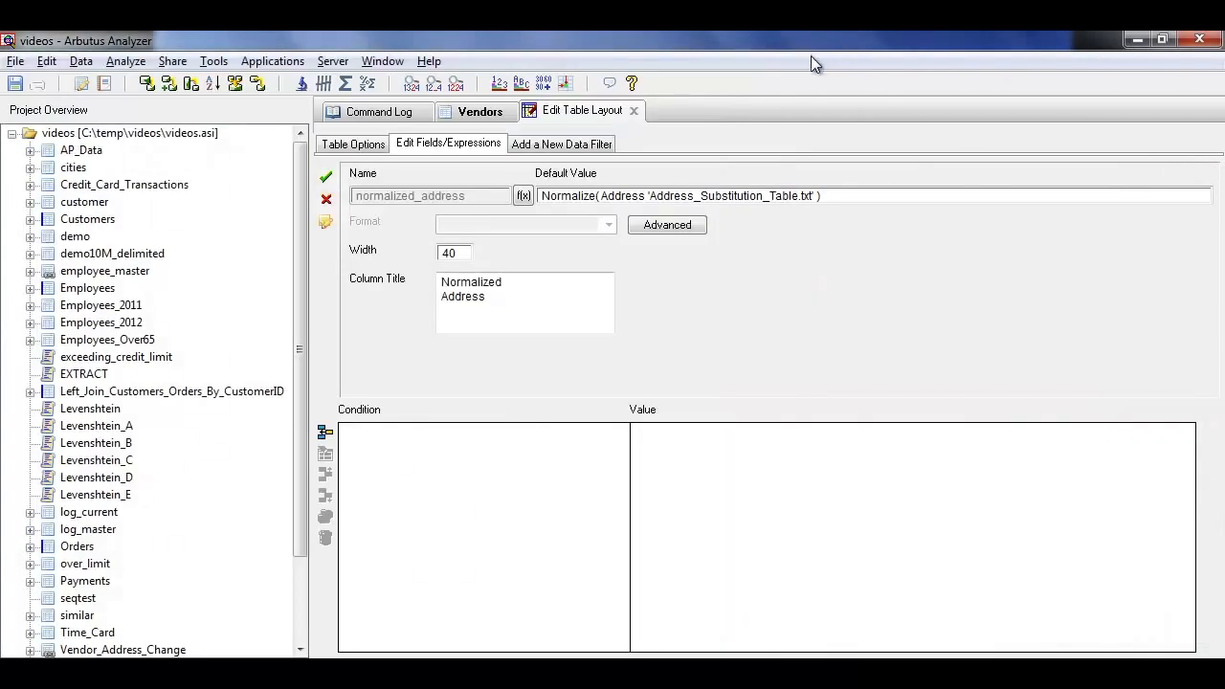
Step: Leave the table layout without changes and insert the normalized_address column before City in the Vendors view
left_click(326, 201)
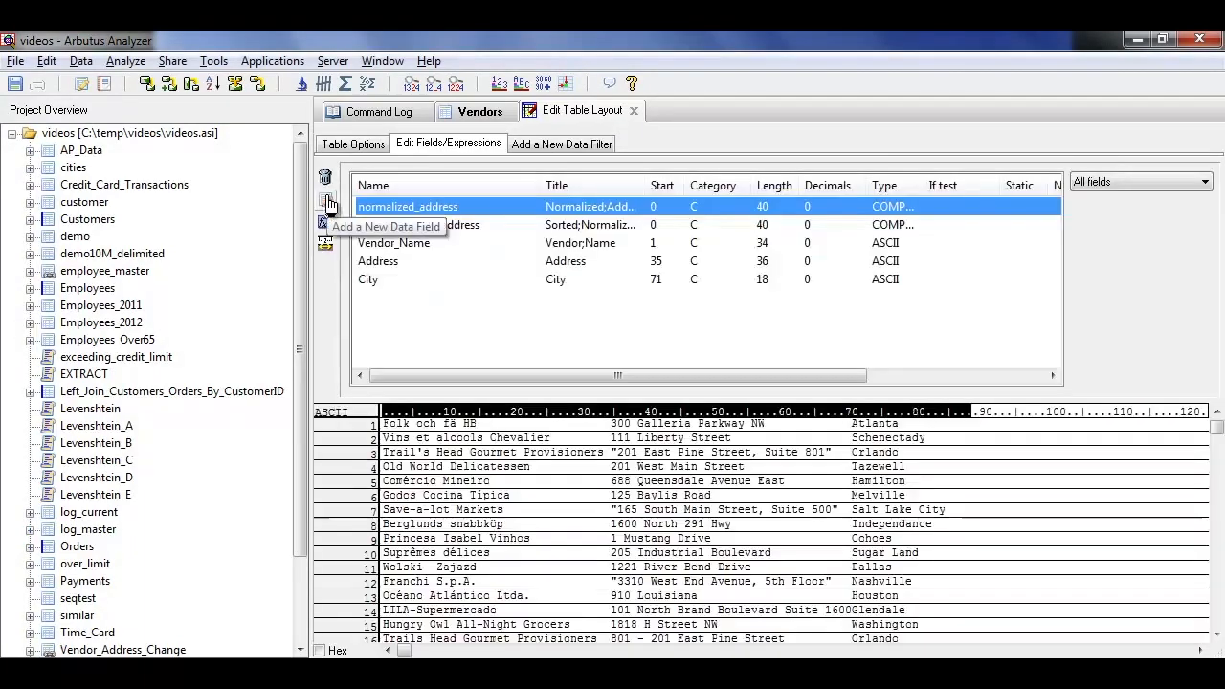
left_click(634, 111)
left_click(825, 175)
right_click(824, 175)
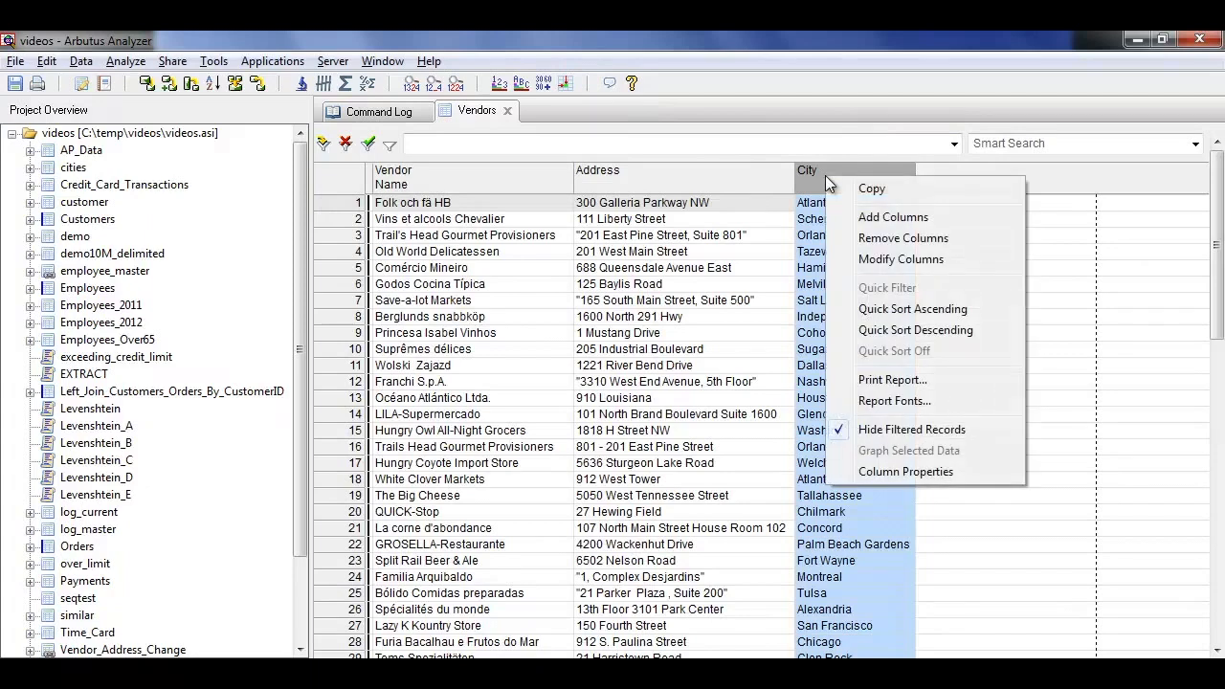
left_click(880, 220)
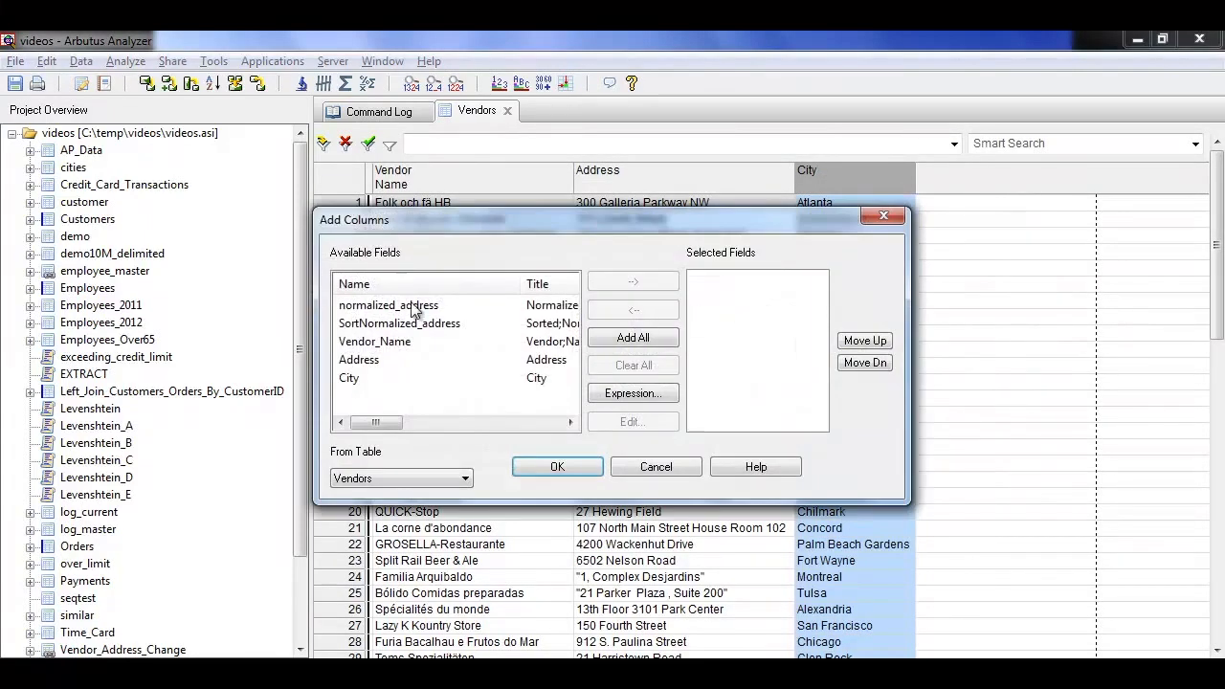
double_click(417, 306)
left_click(557, 466)
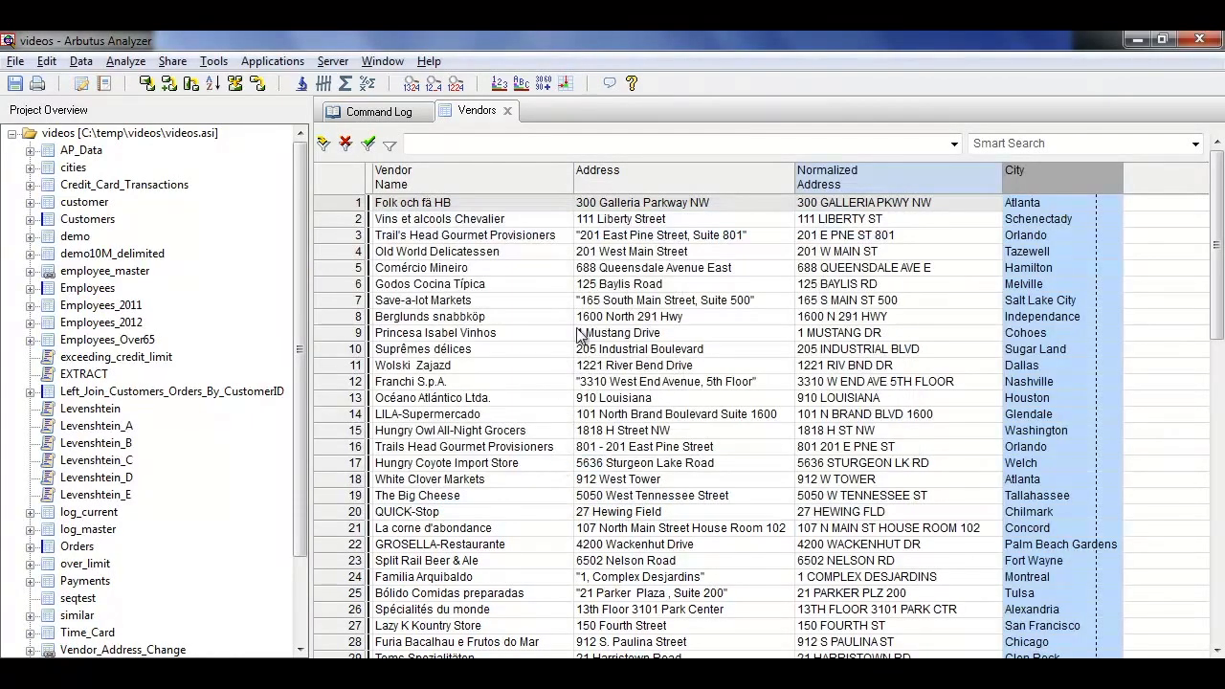
Step: Compare the original and normalized addresses in the first three vendor records
left_click(888, 205)
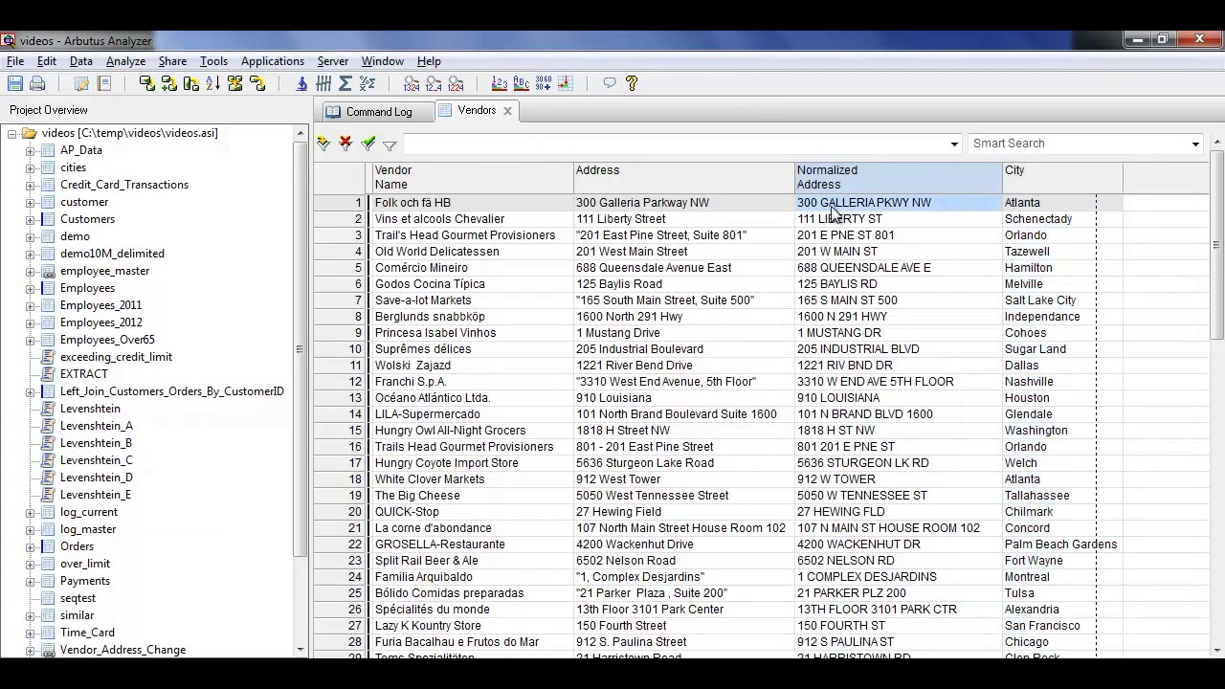
left_click(738, 202)
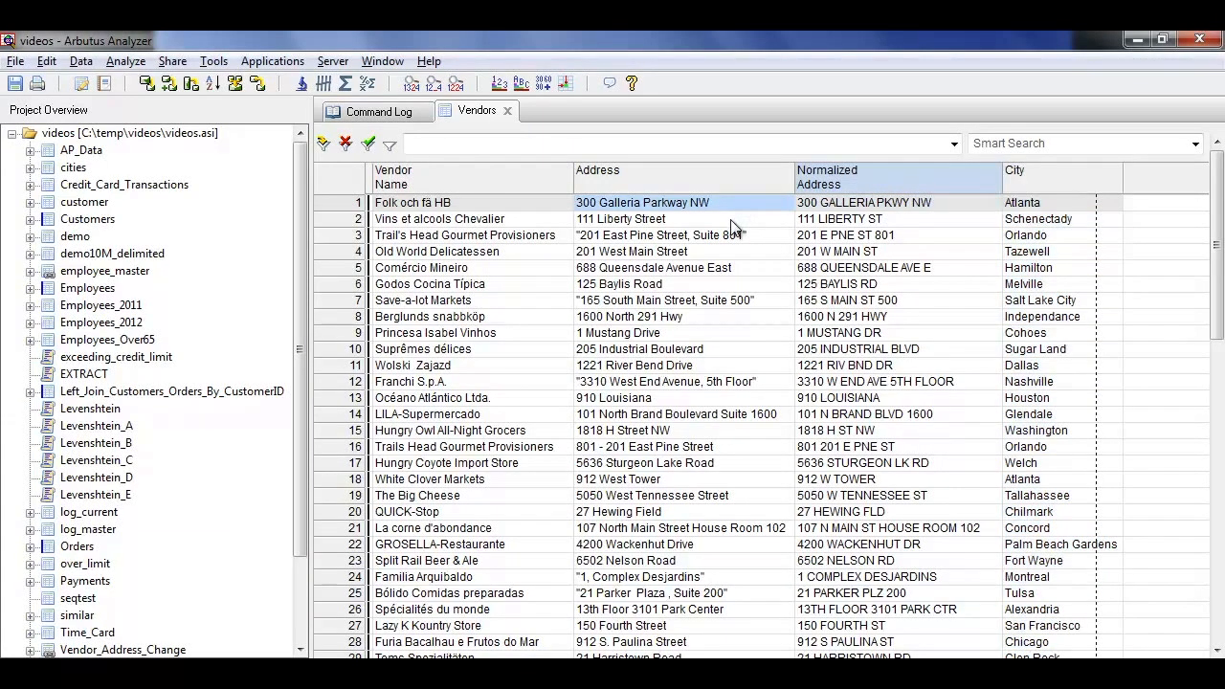
left_click(742, 219)
left_click(818, 223)
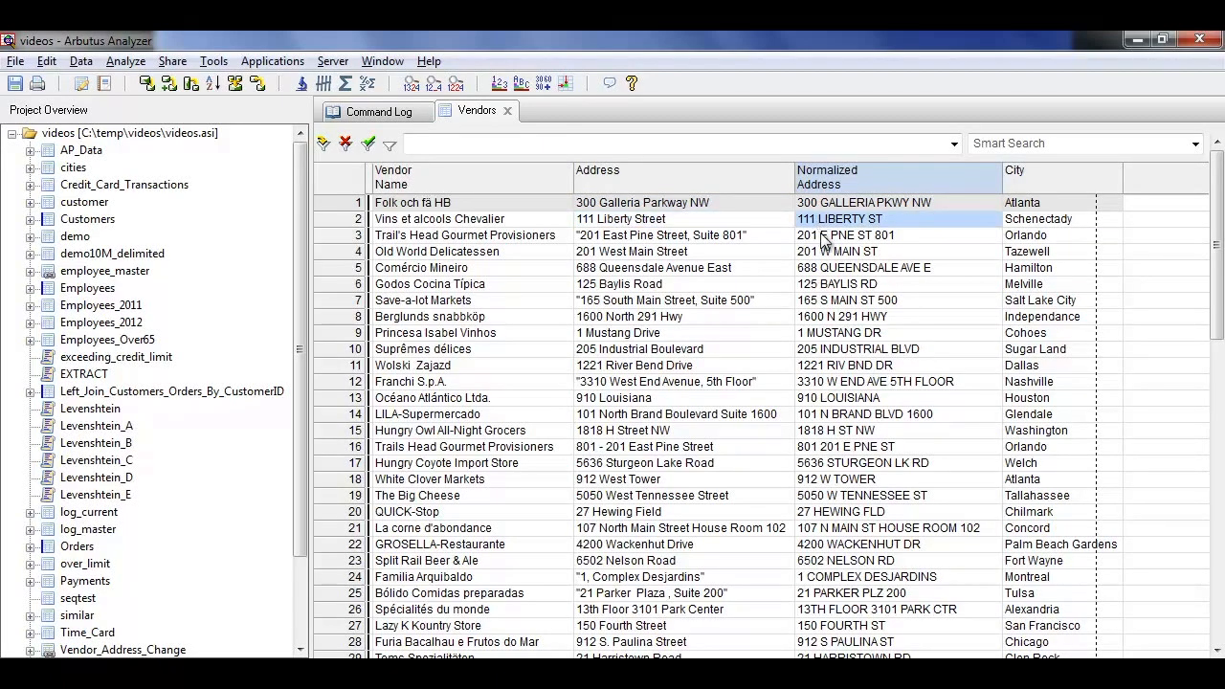
left_click(823, 240)
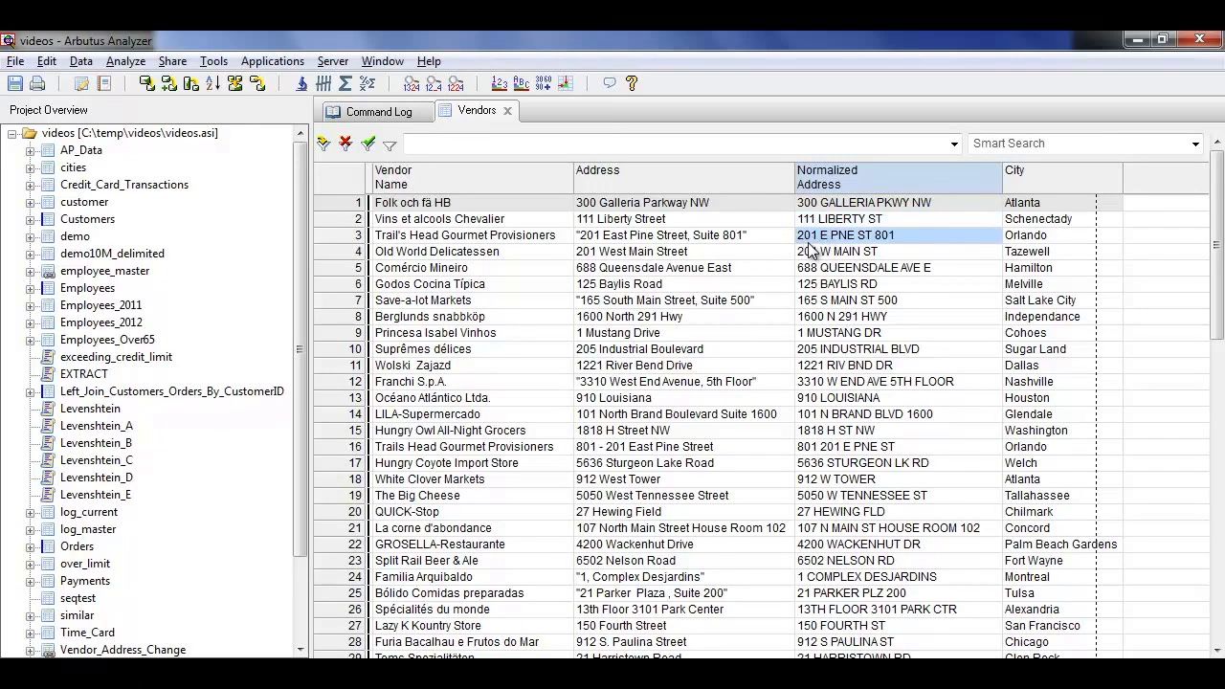
left_click(727, 241)
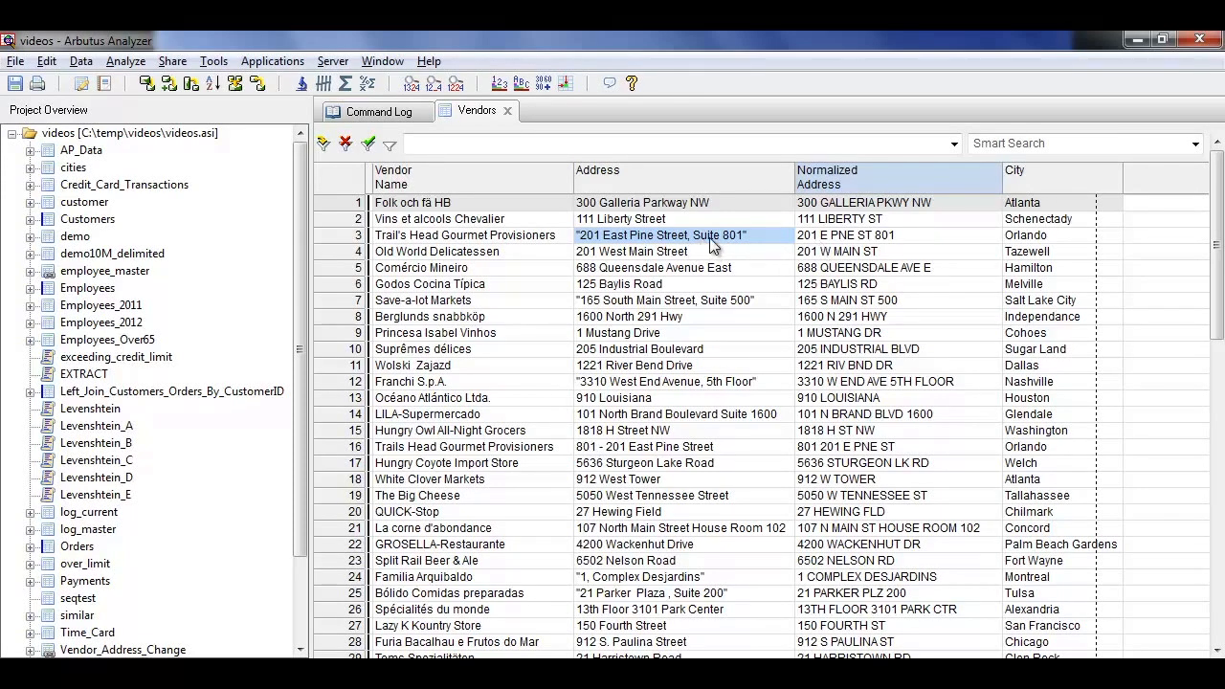
left_click(838, 238)
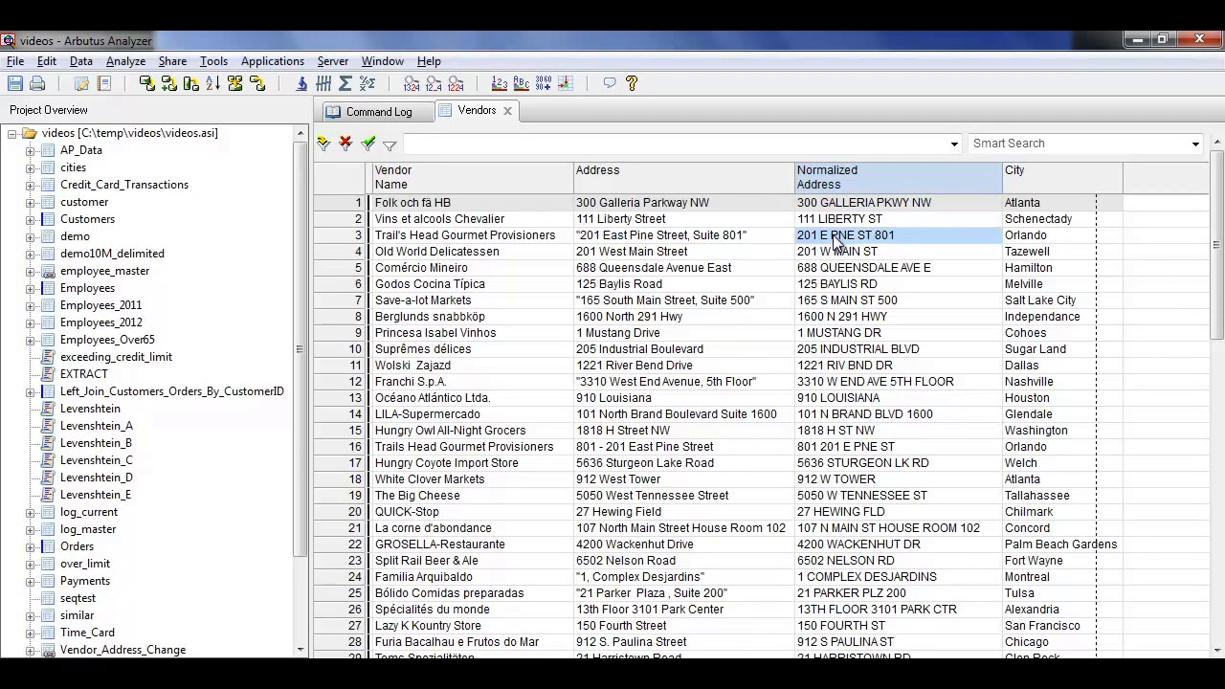
Step: Run a Duplicates test on the normalized_address field of the Vendors table with Presort enabled
left_click(342, 176)
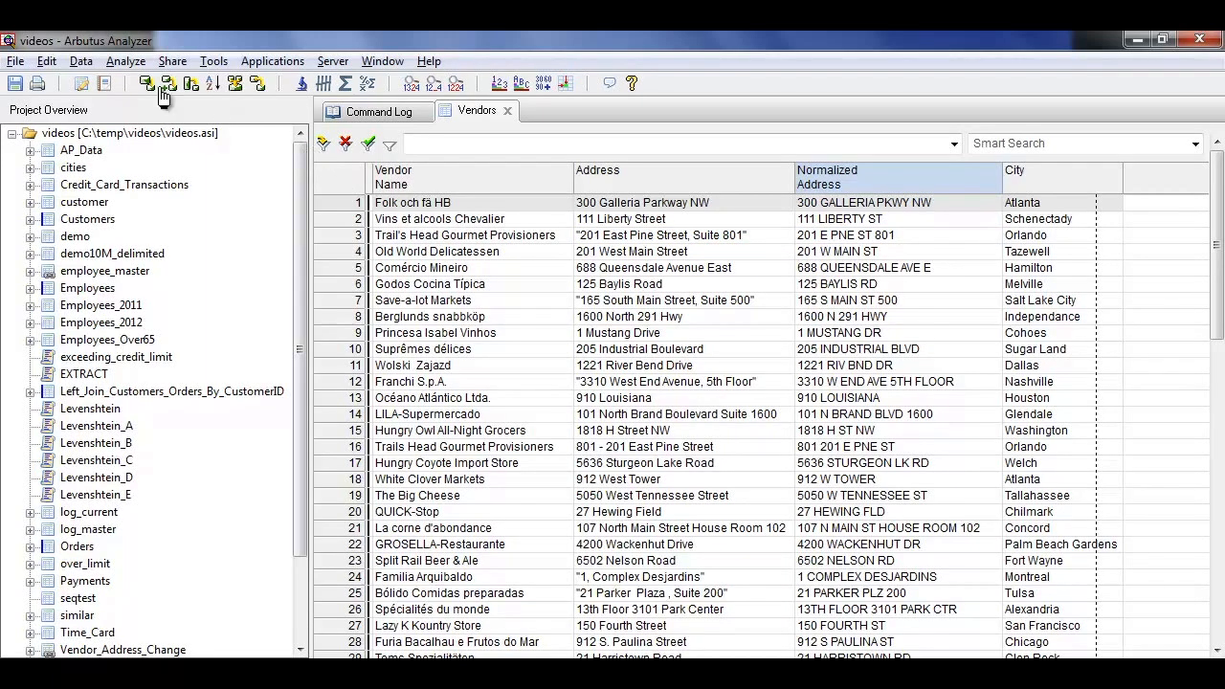
left_click(125, 61)
left_click(148, 347)
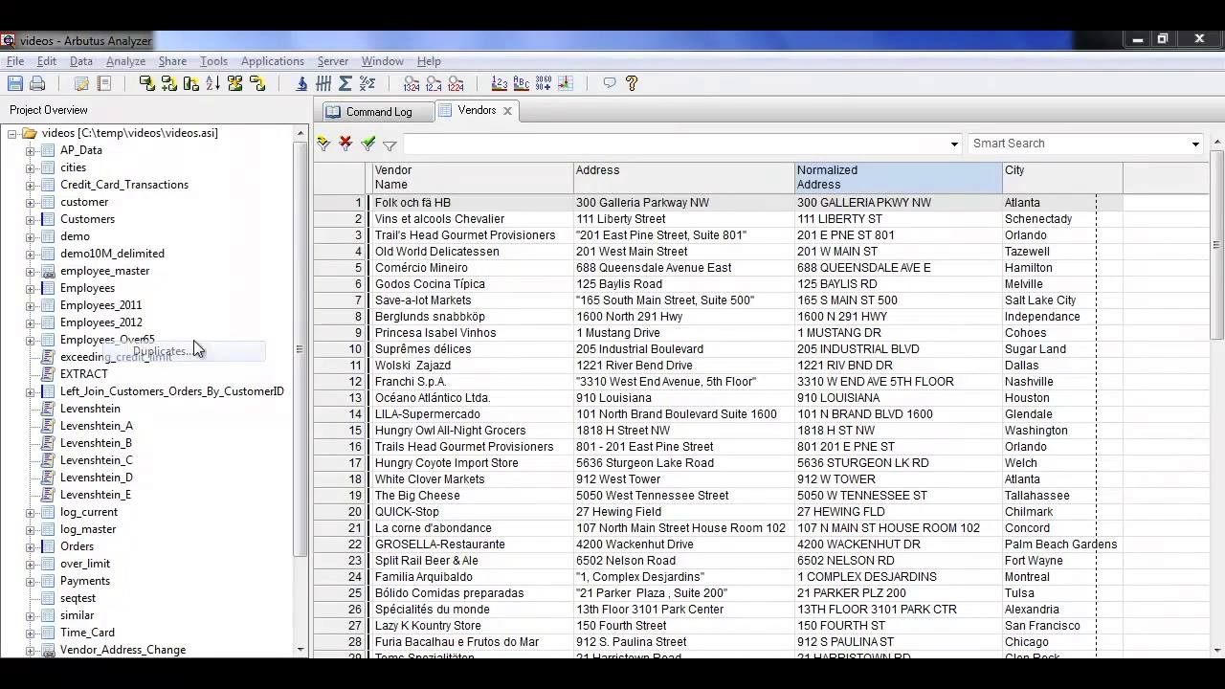
left_click(431, 188)
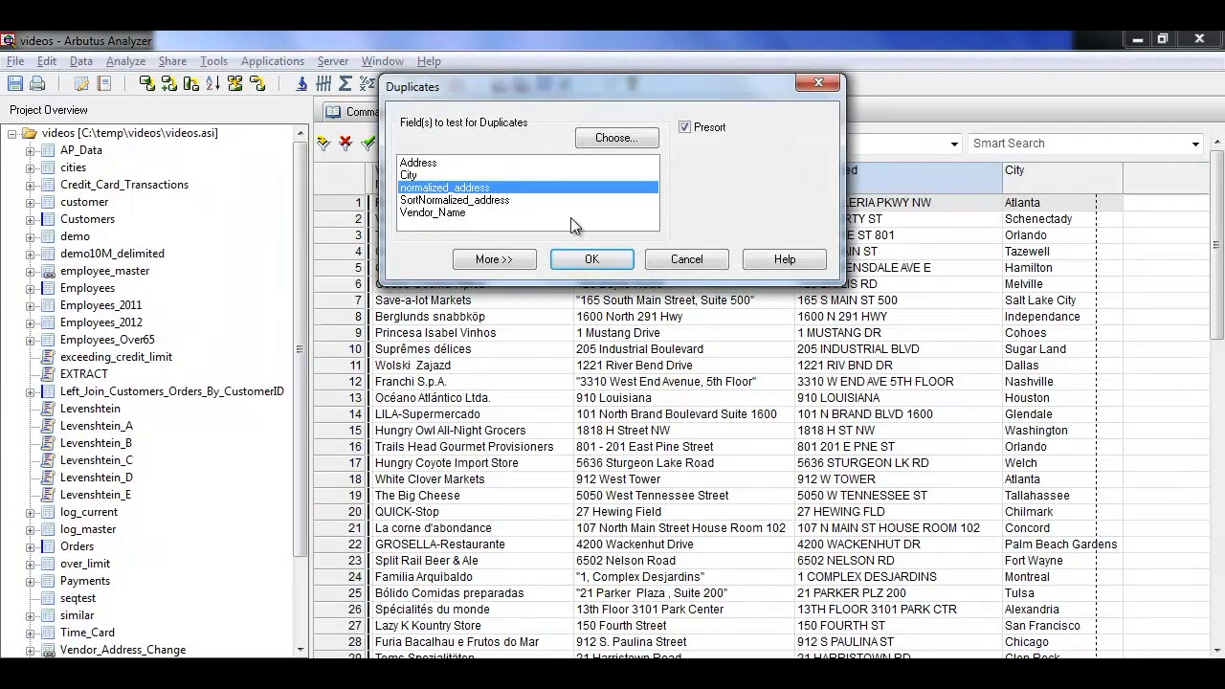
left_click(593, 254)
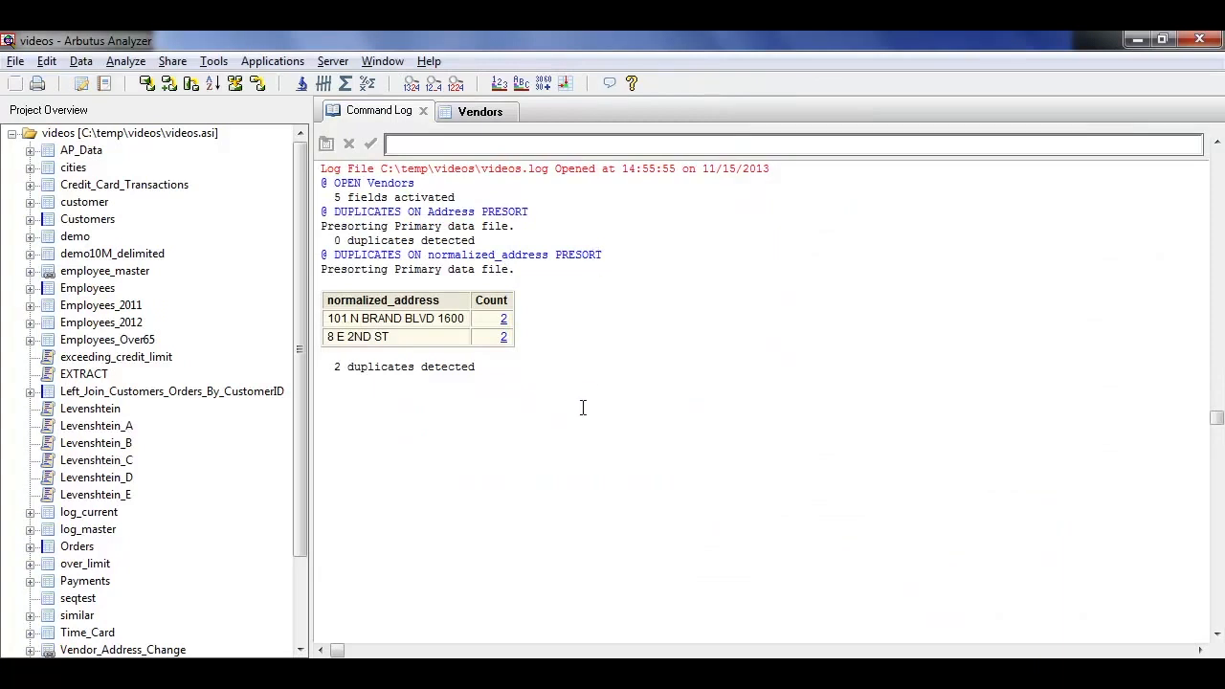
Step: Drill down to the records of the second duplicate group, compare their original and normalized addresses, and remove the filter
left_click(503, 339)
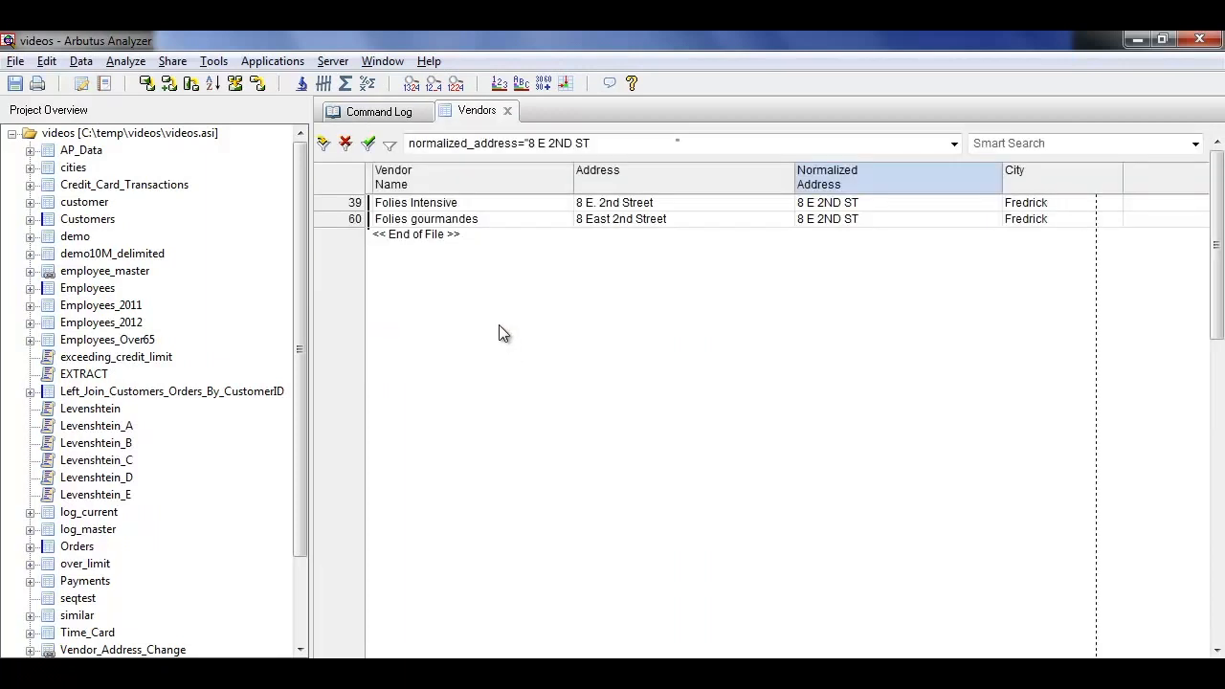
left_click(614, 204)
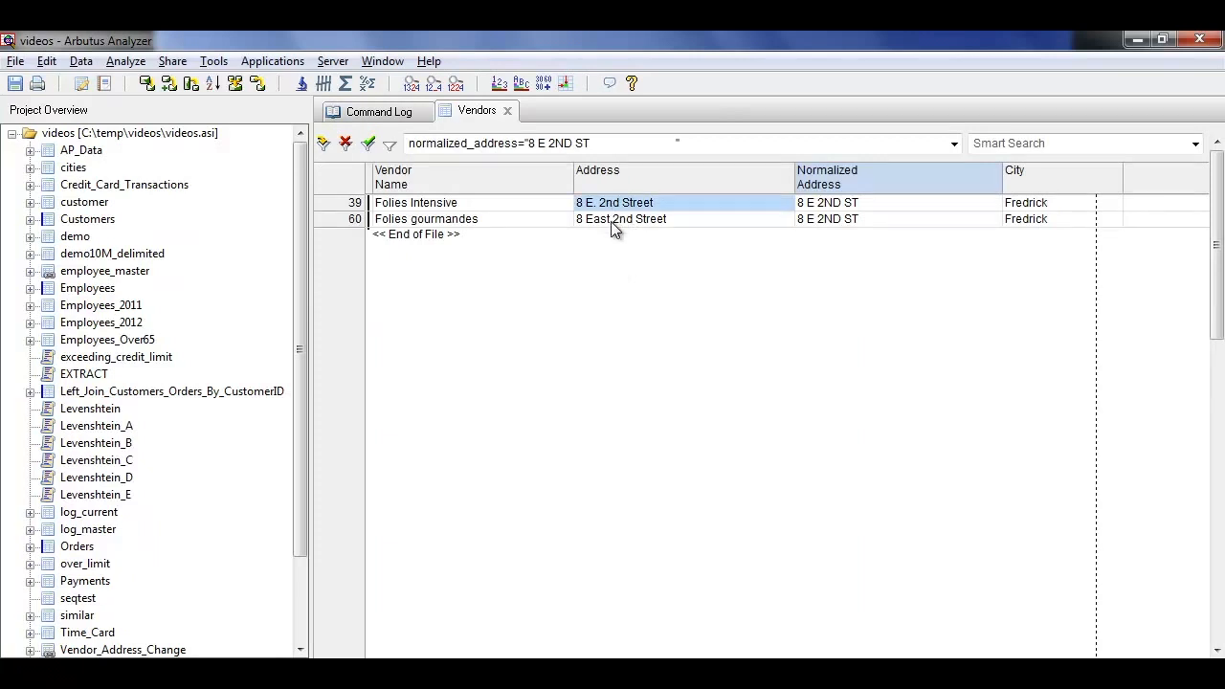
left_click(611, 220)
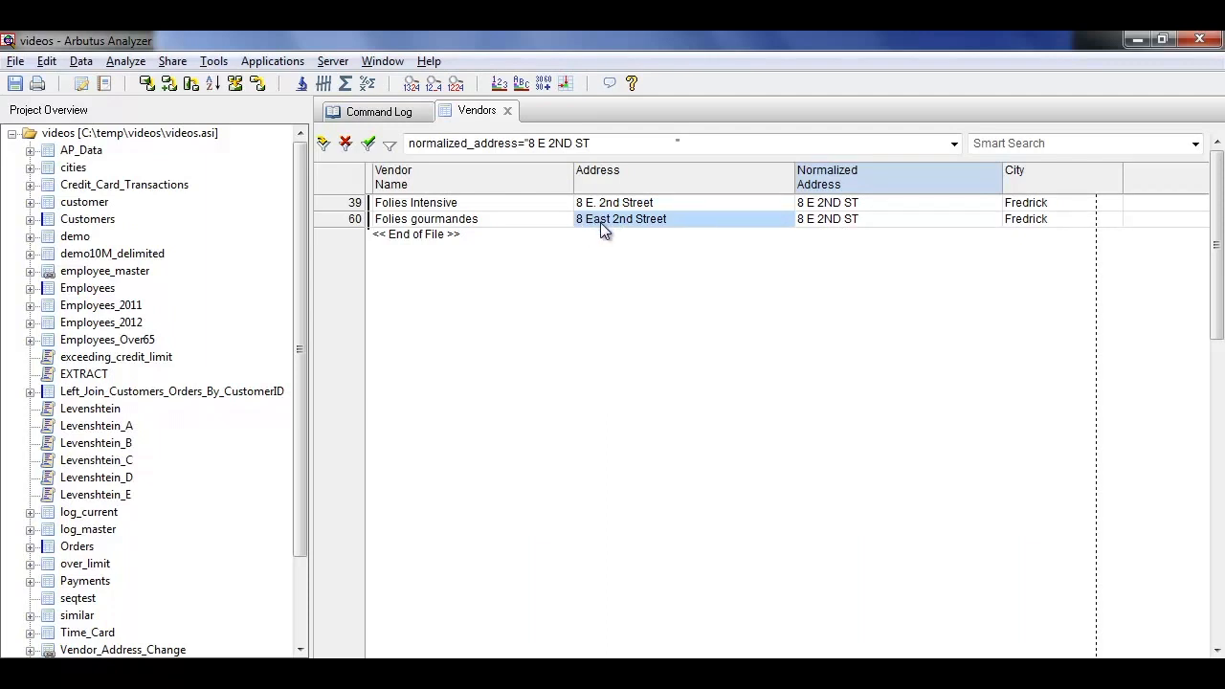
left_click(825, 222)
left_click_drag(828, 204, 831, 220)
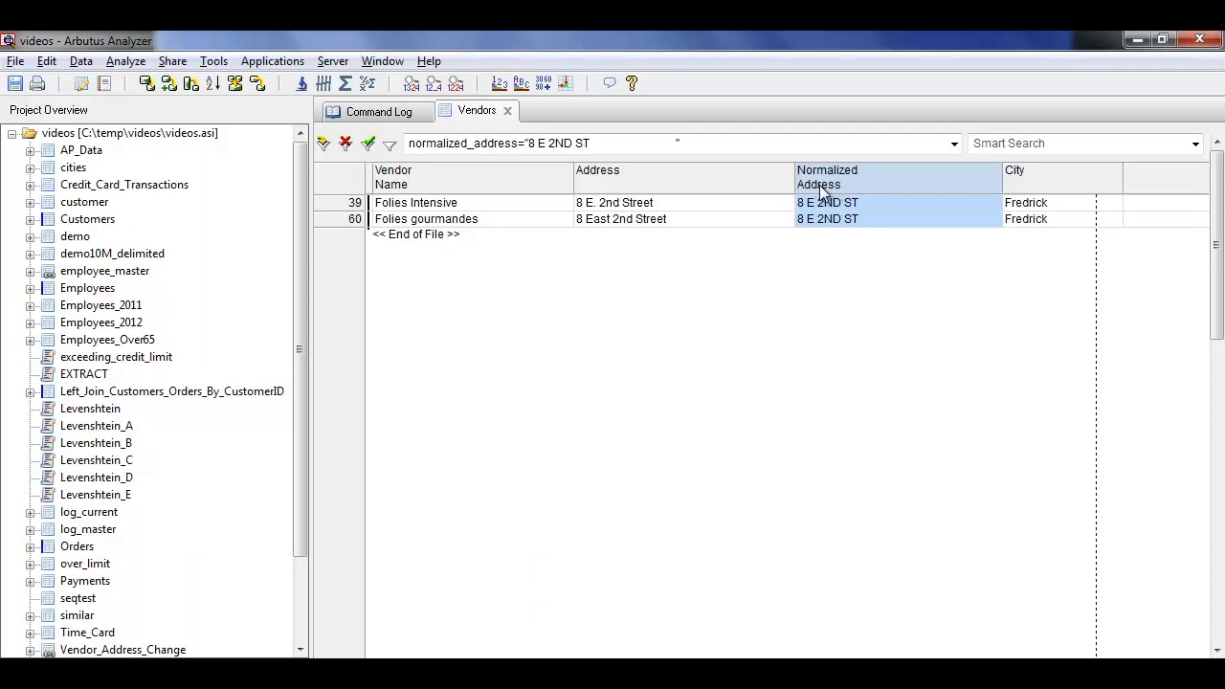
left_click(348, 143)
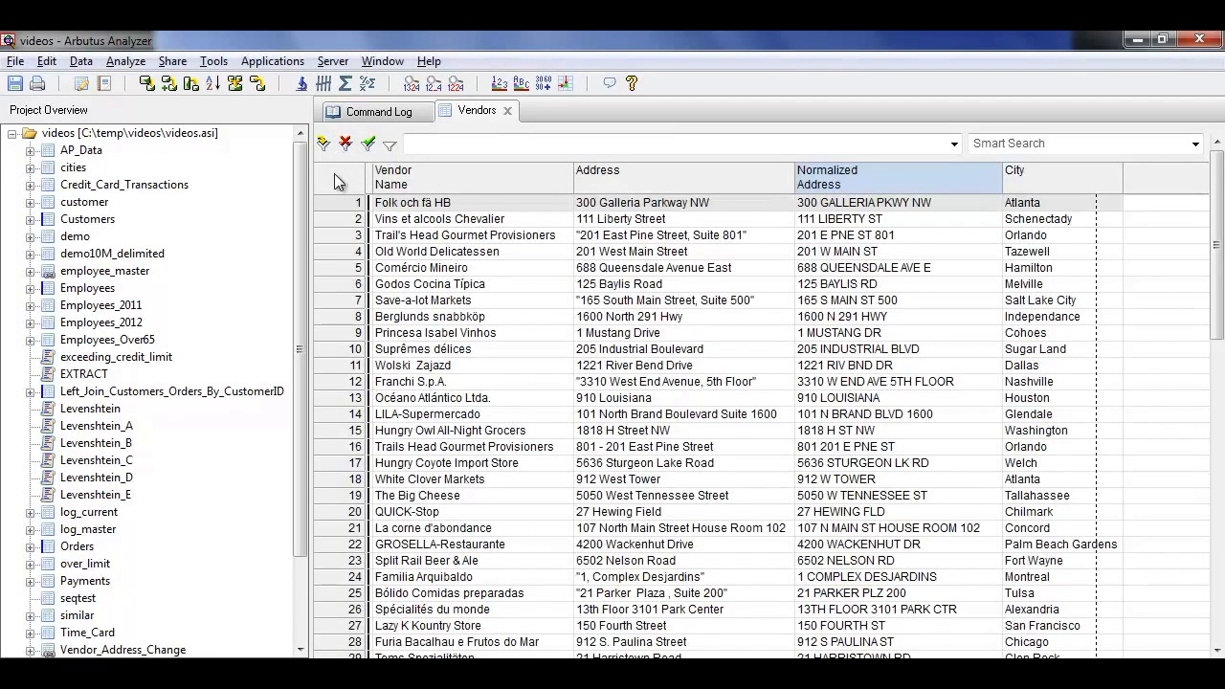
Step: Insert the SortNormalized_address column before City in the Vendors view
right_click(1034, 182)
left_click(1078, 226)
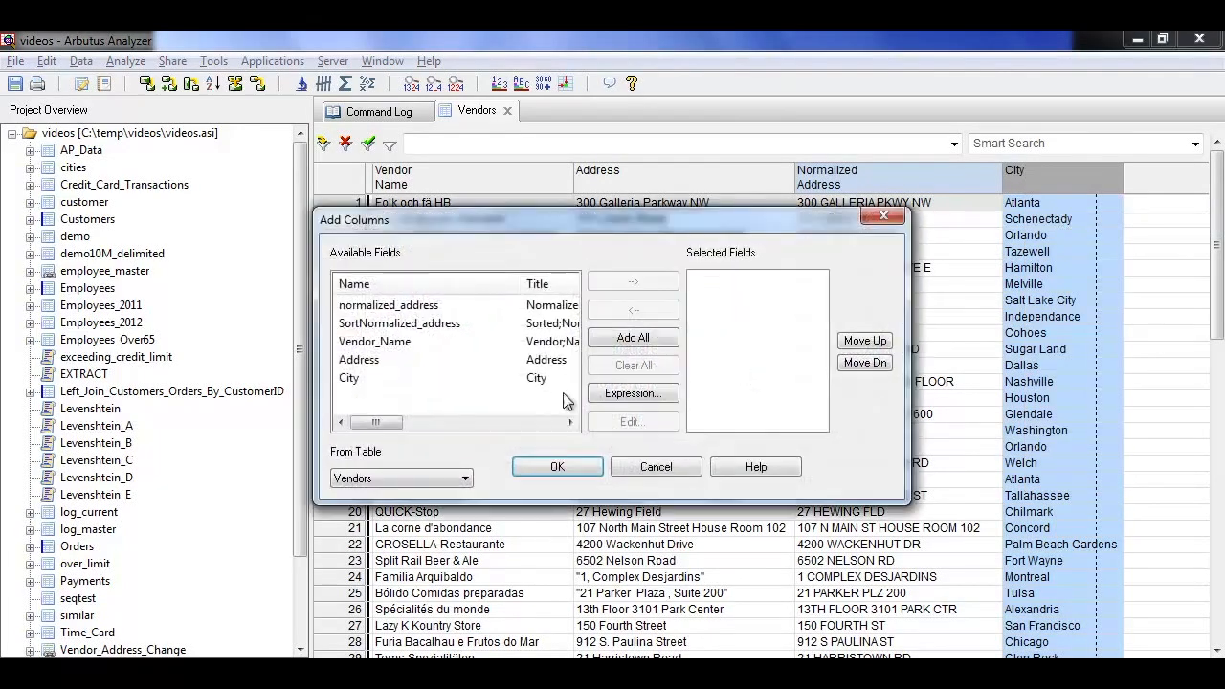
left_click(379, 324)
double_click(379, 325)
left_click(557, 466)
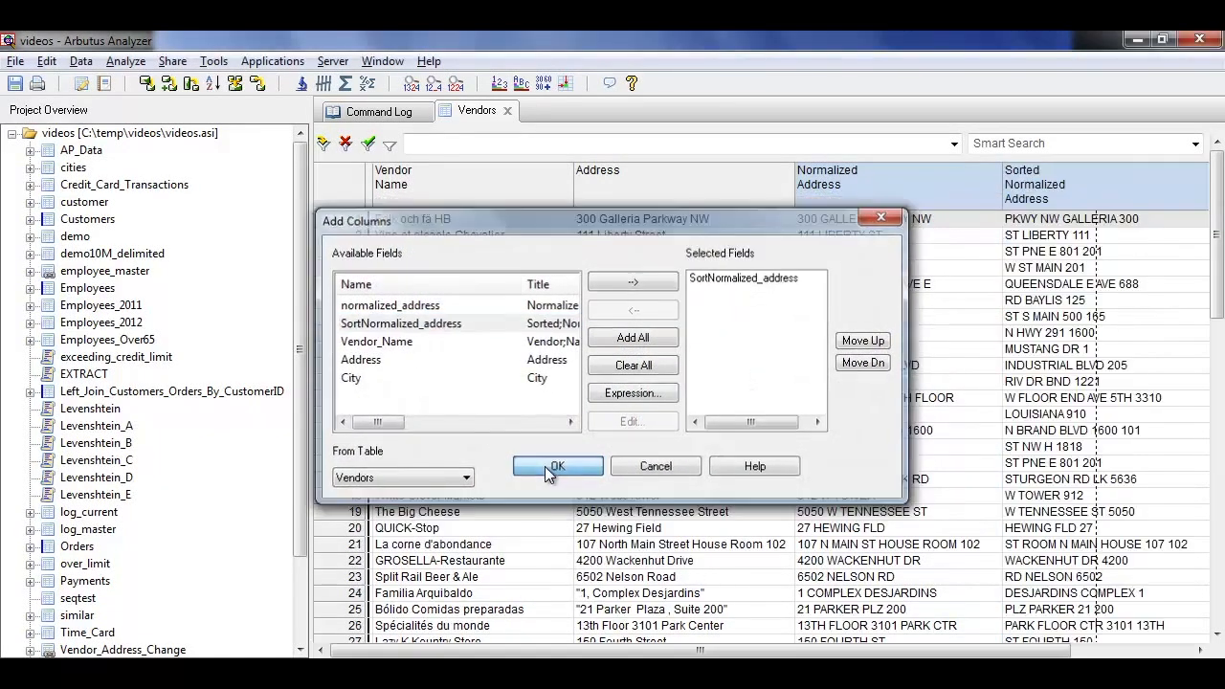
Step: Compare the normalized and sorted normalized addresses in the first vendor record
left_click_drag(774, 649, 895, 649)
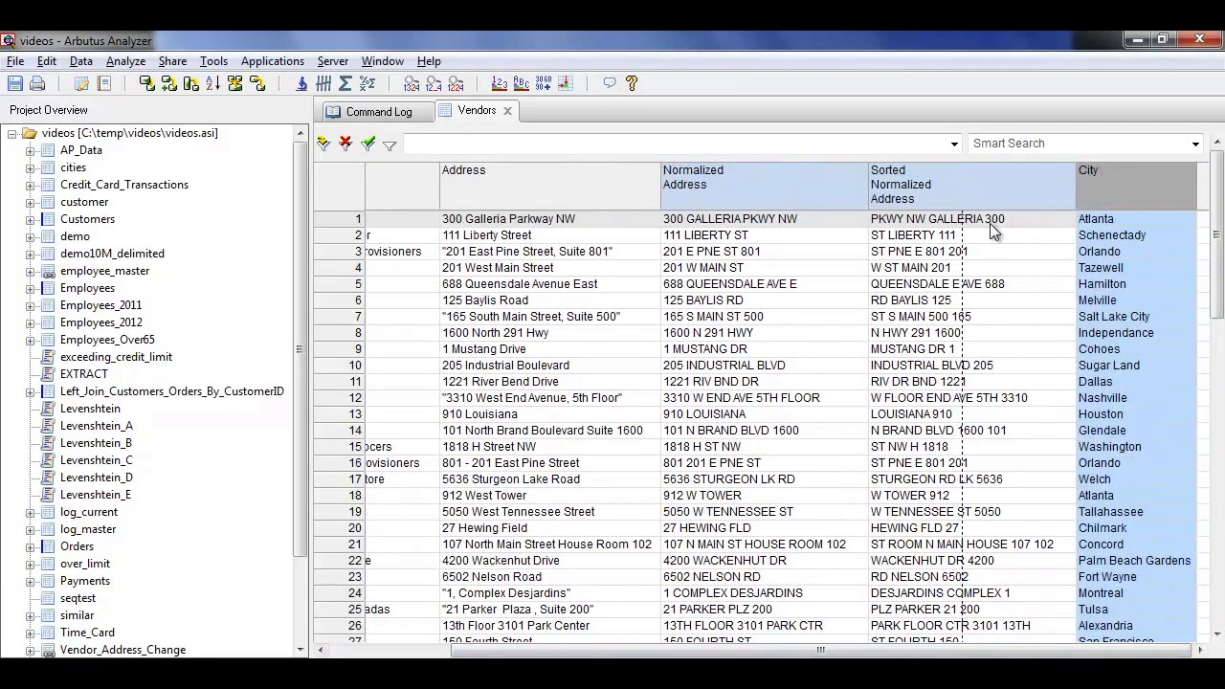
left_click(911, 223)
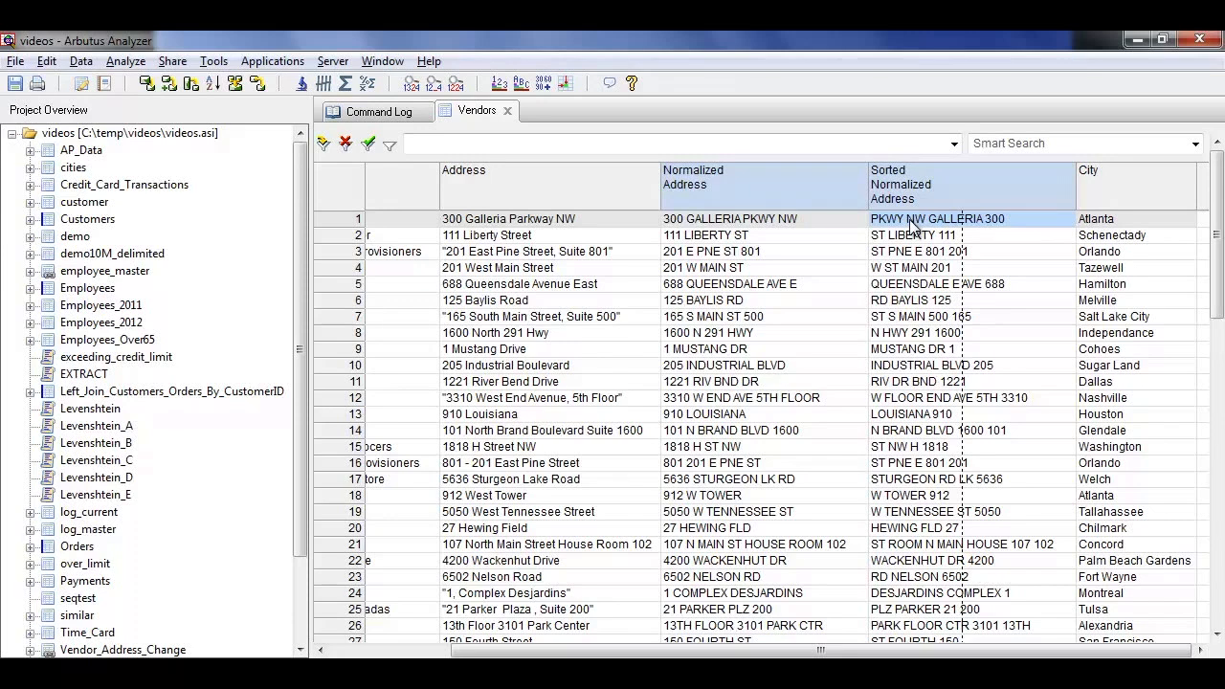
left_click(816, 219)
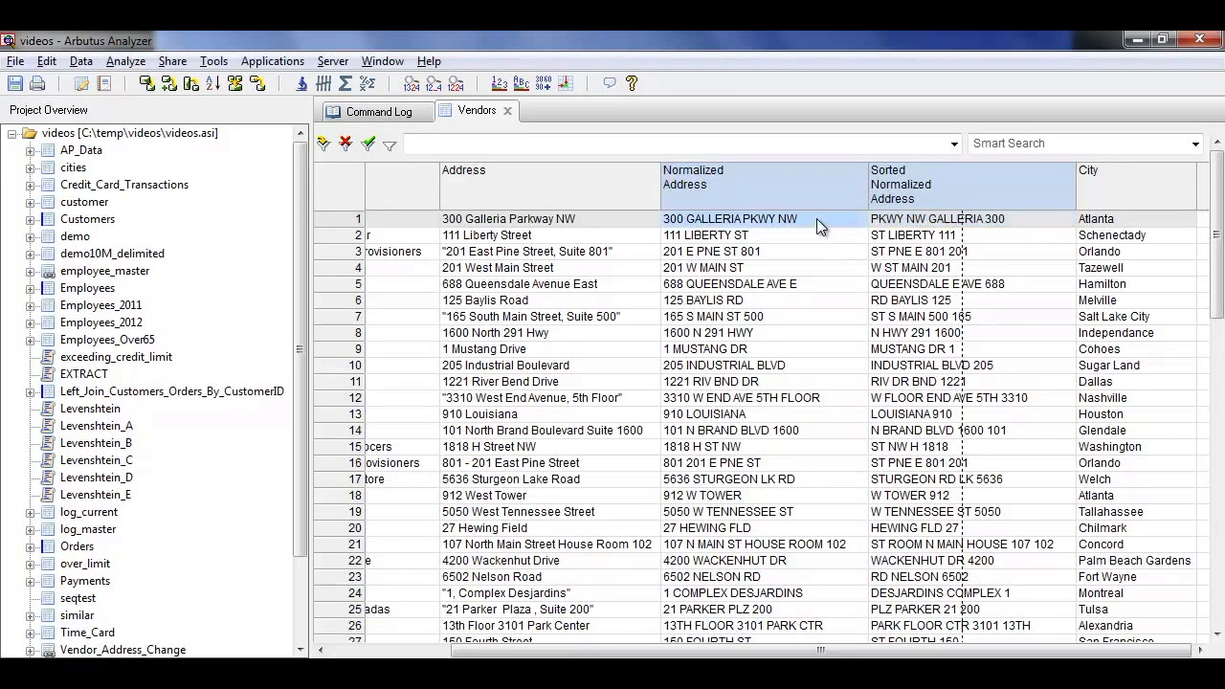
left_click(897, 224)
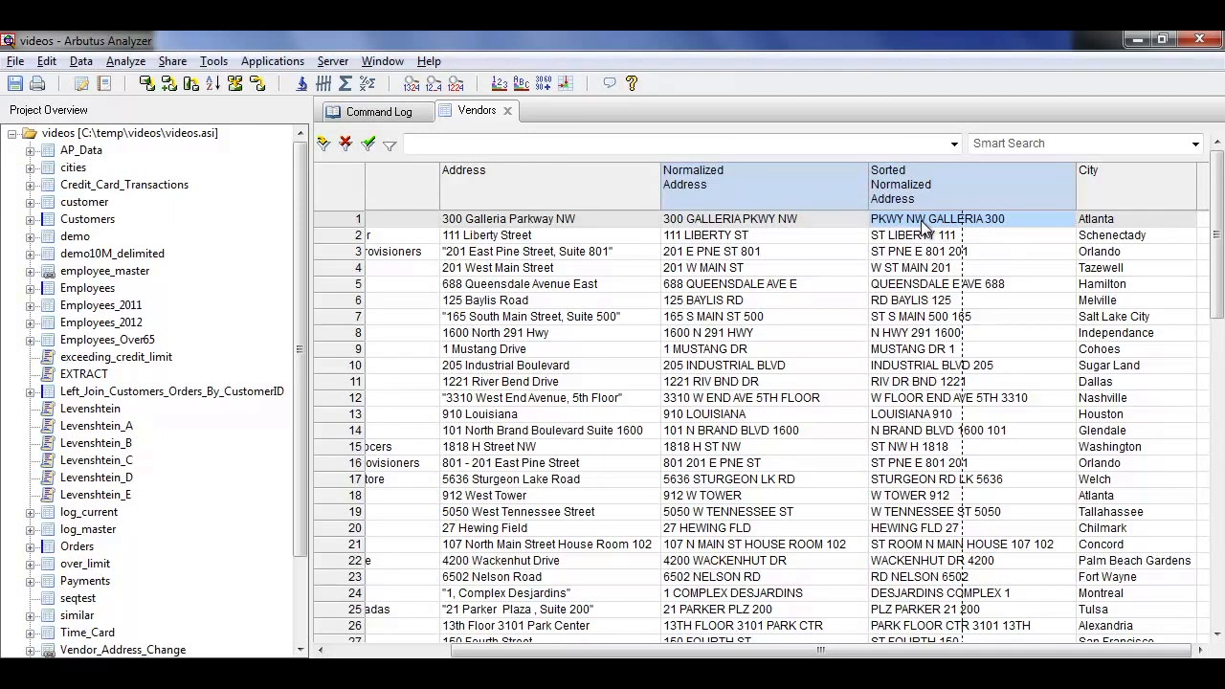
Step: Run a Duplicates test on the SortNormalized_address field of the Vendors table with Presort enabled
left_click(125, 61)
left_click(153, 347)
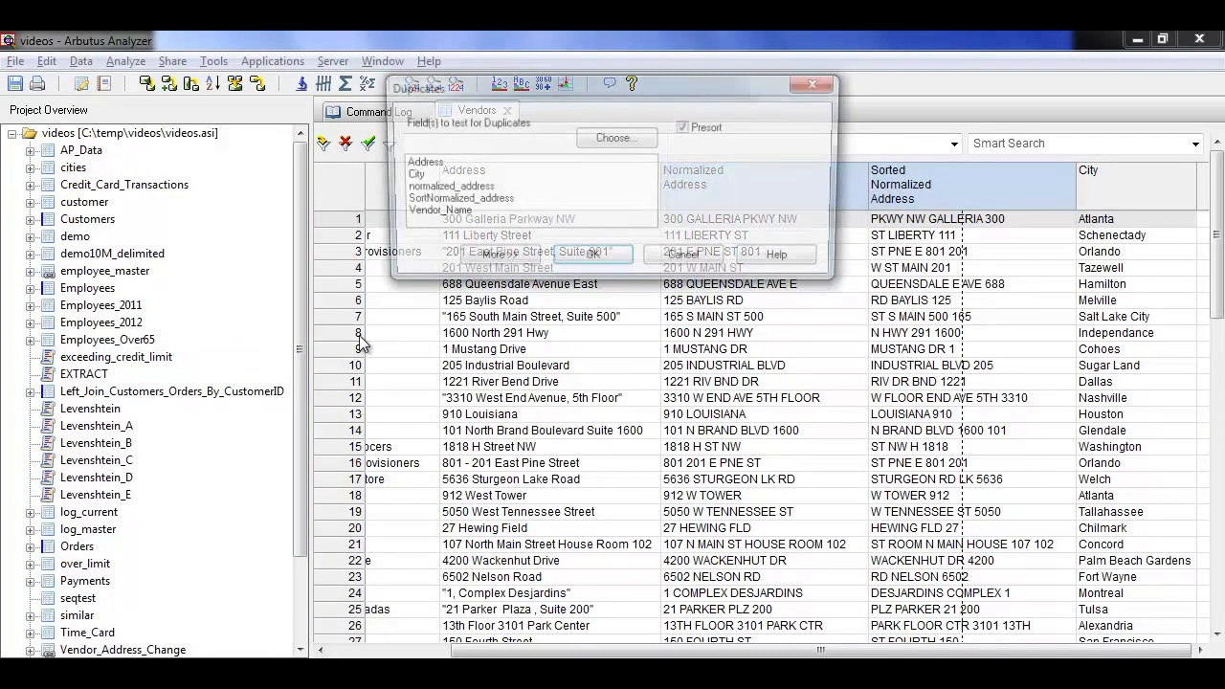
left_click(447, 201)
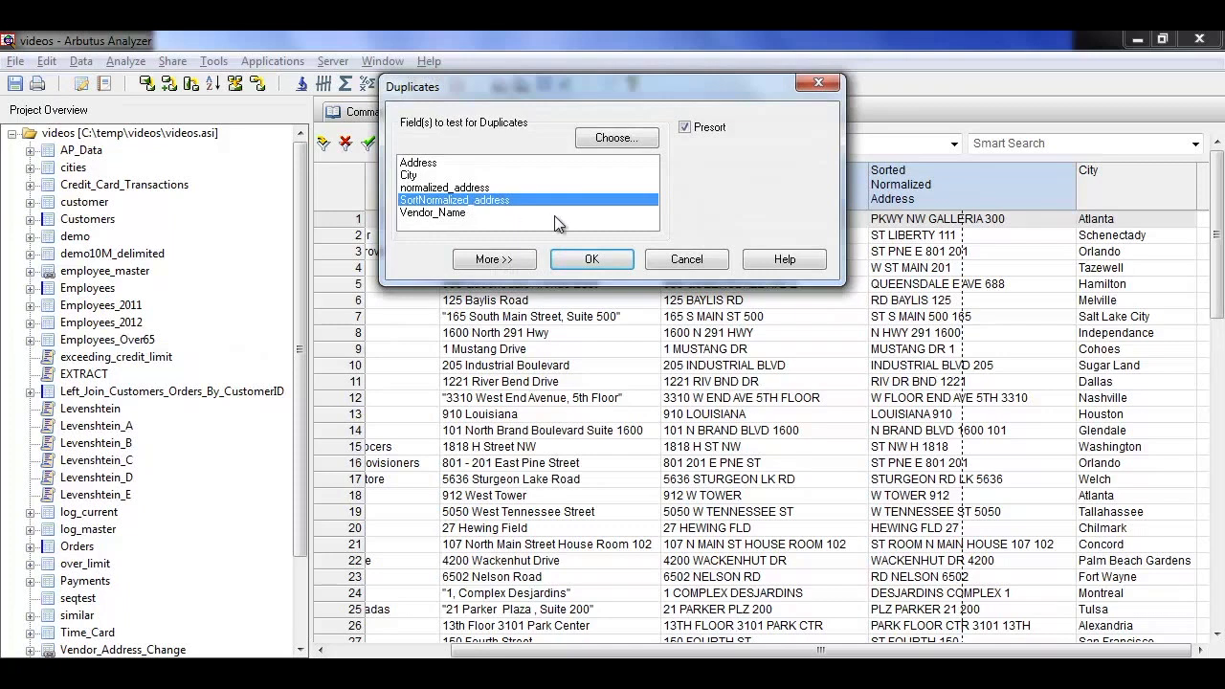
left_click(593, 261)
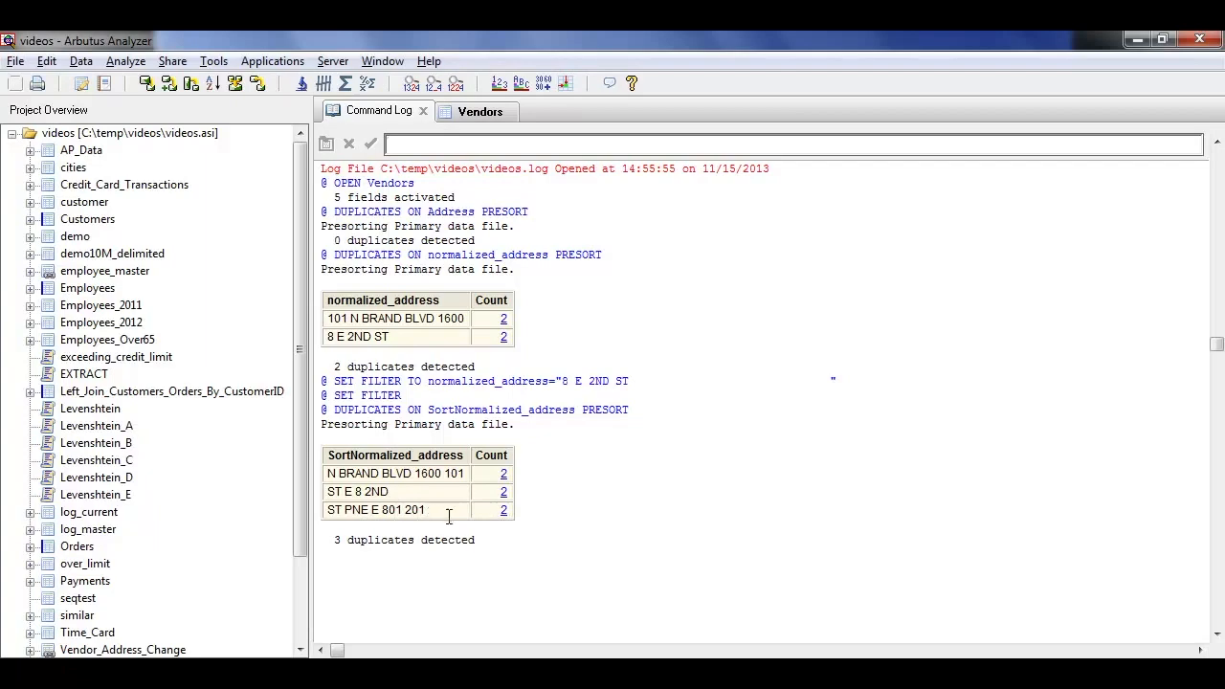
Step: Drill down to the third duplicate group, compare its original, normalized and sorted normalized addresses, and remove the filter
left_click(503, 511)
left_click_drag(552, 650, 502, 651)
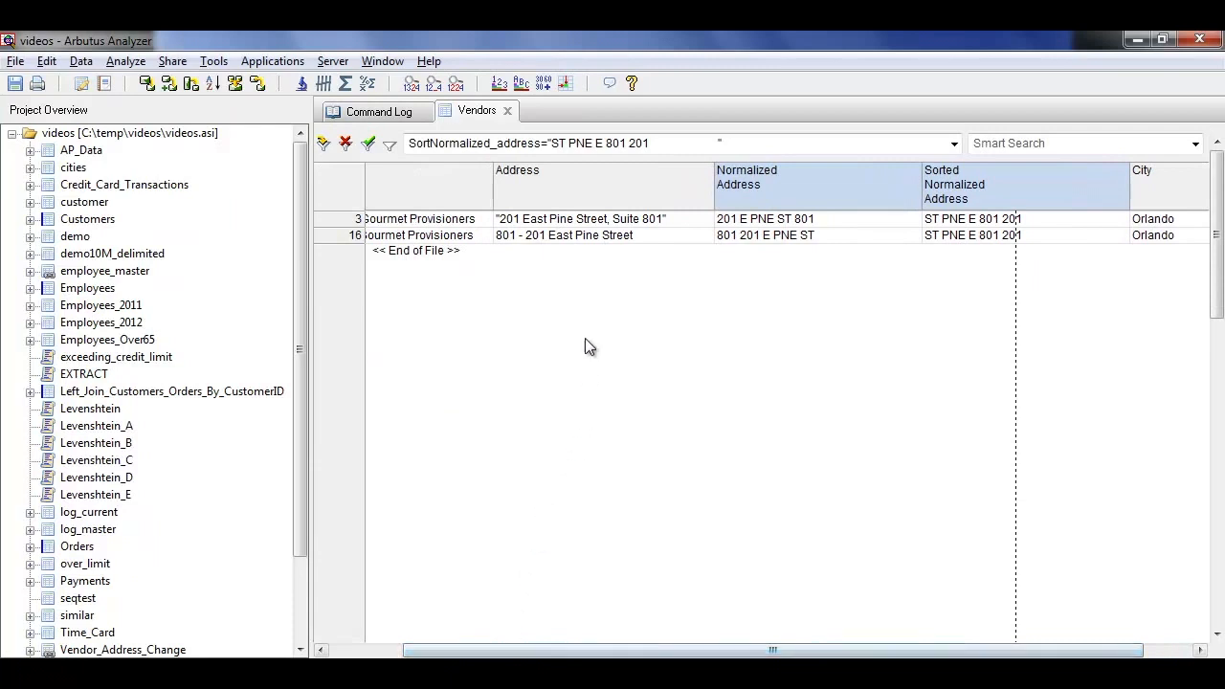
left_click(597, 222)
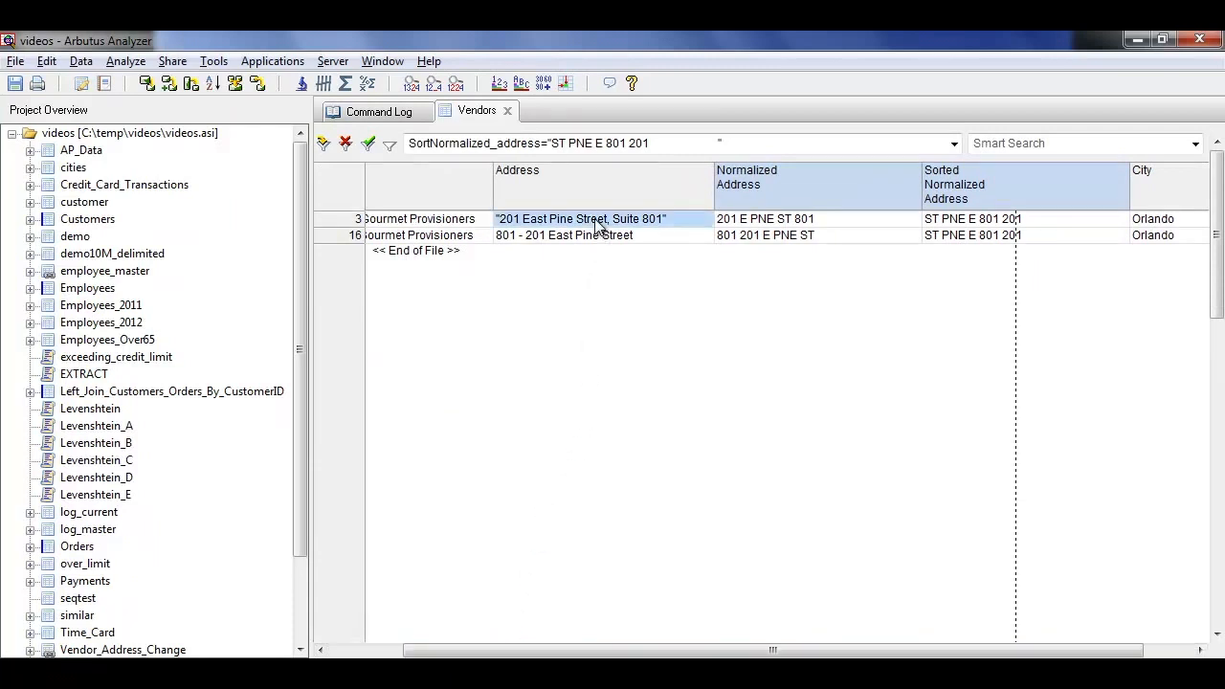
left_click(597, 235)
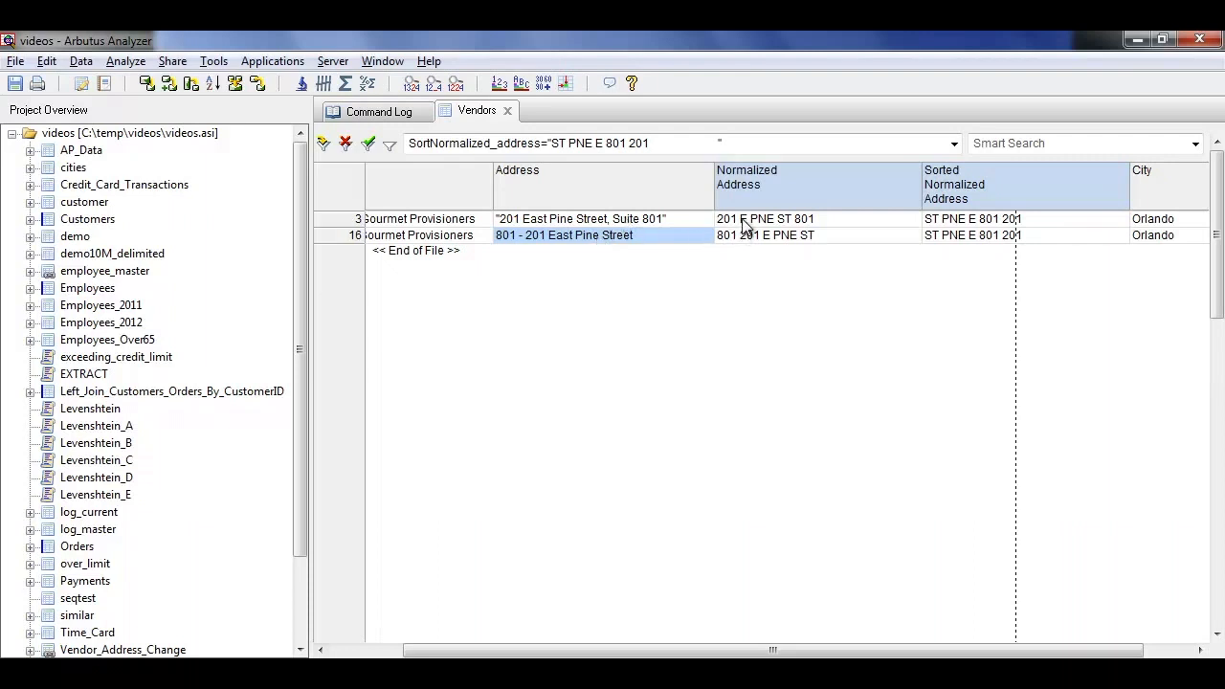
left_click_drag(742, 221, 741, 228)
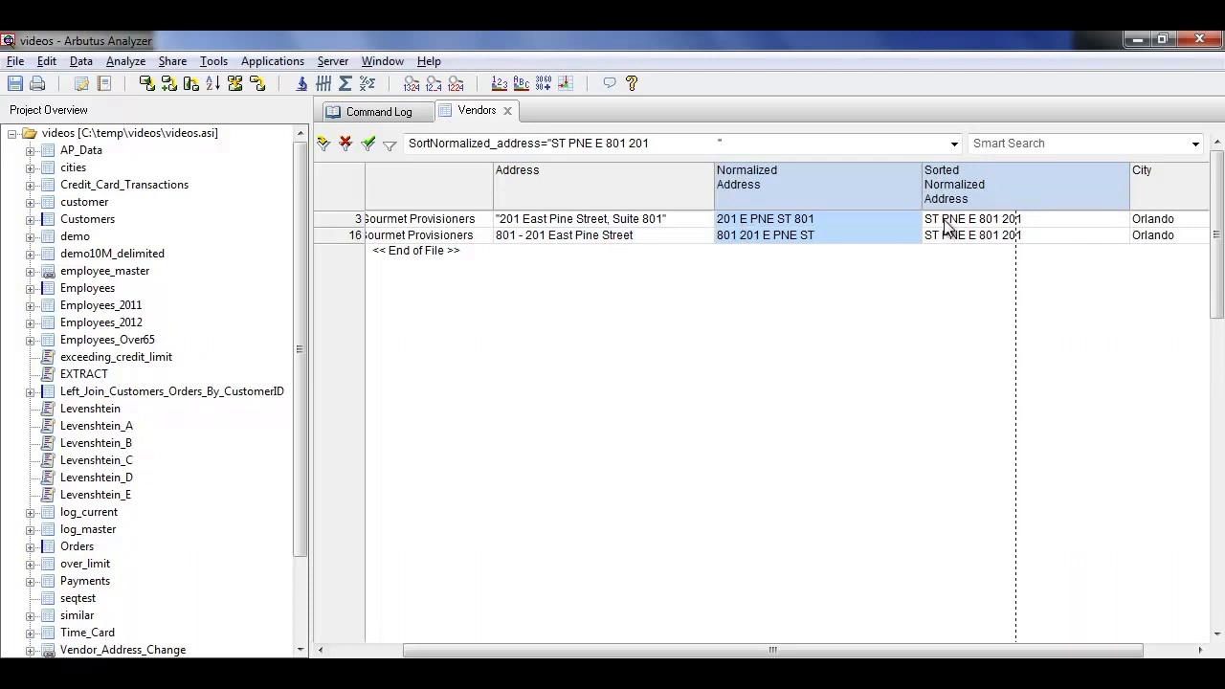
left_click_drag(945, 224, 944, 232)
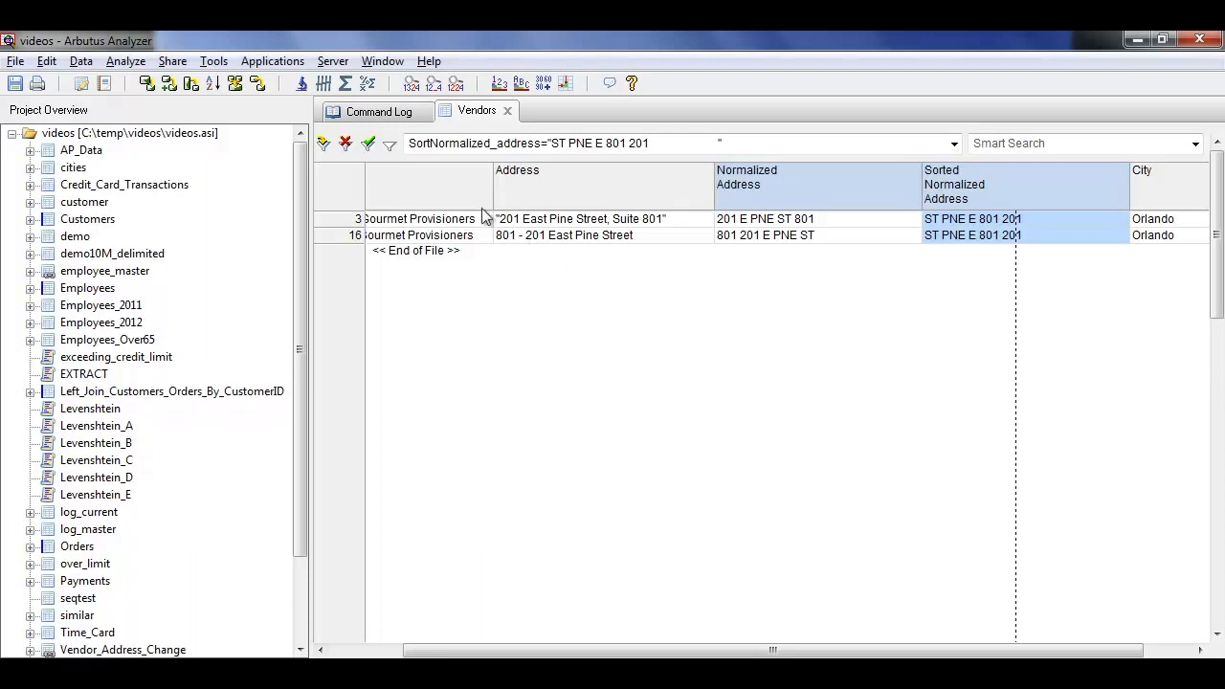
left_click(329, 185)
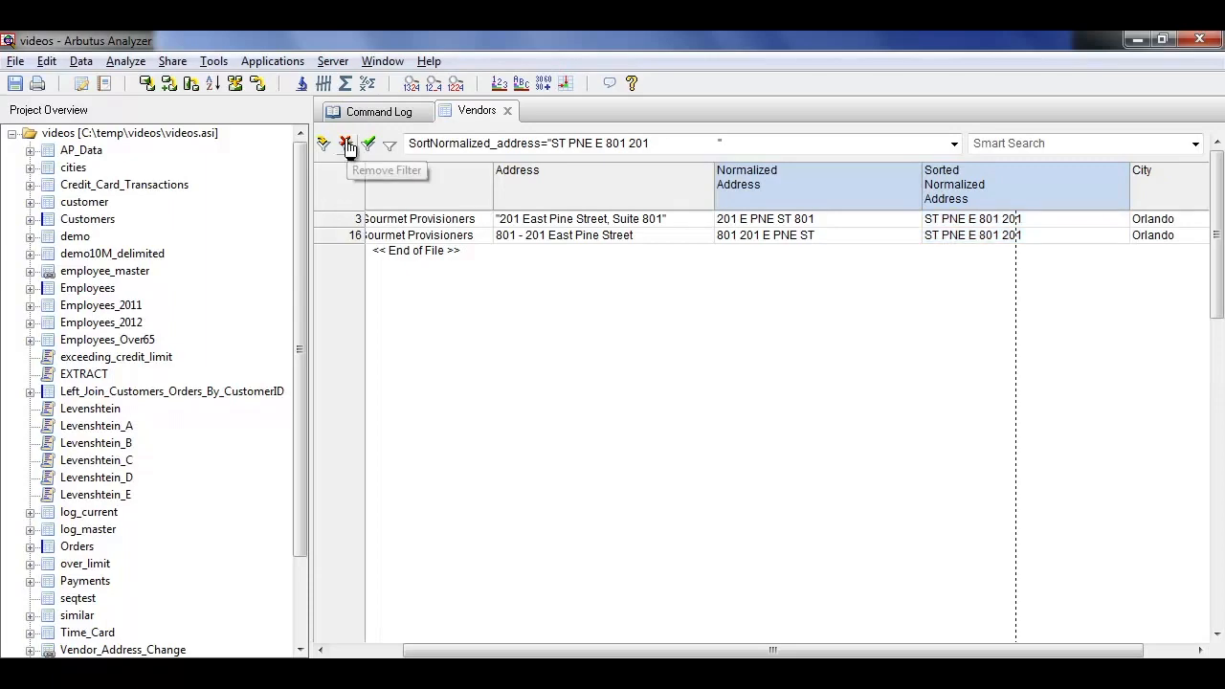
left_click(347, 146)
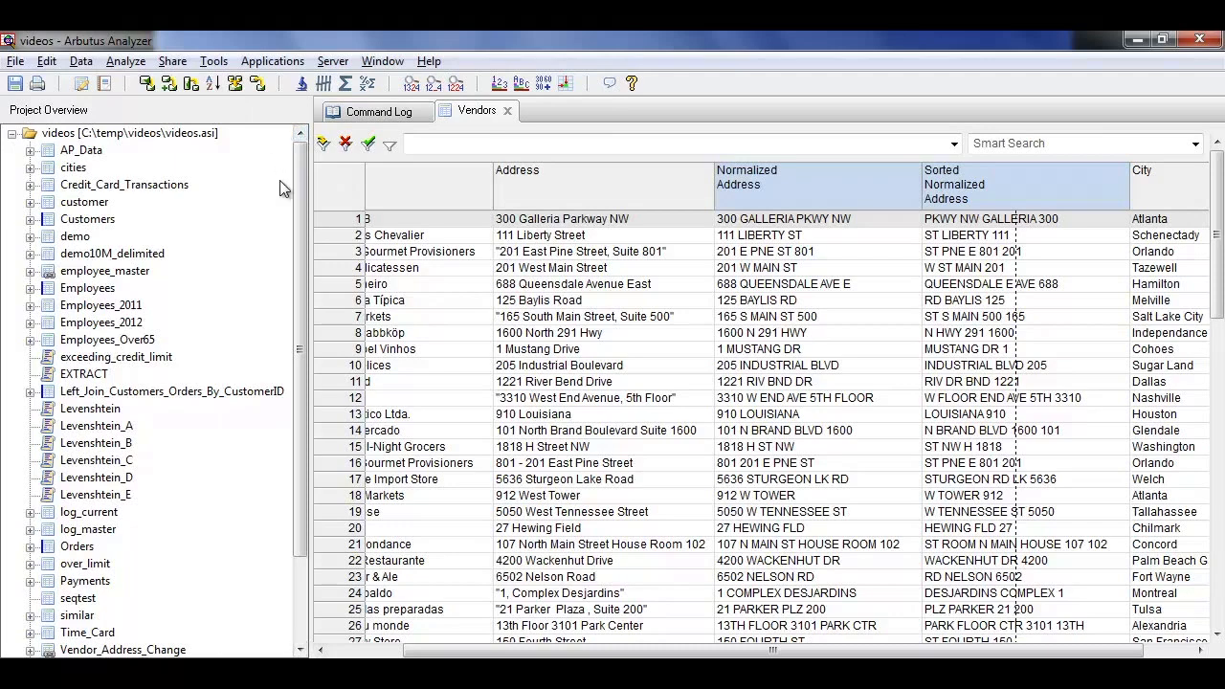
Step: Open the Payments table, saving the changes to the Vendors view, and start a Duplicates test
double_click(108, 588)
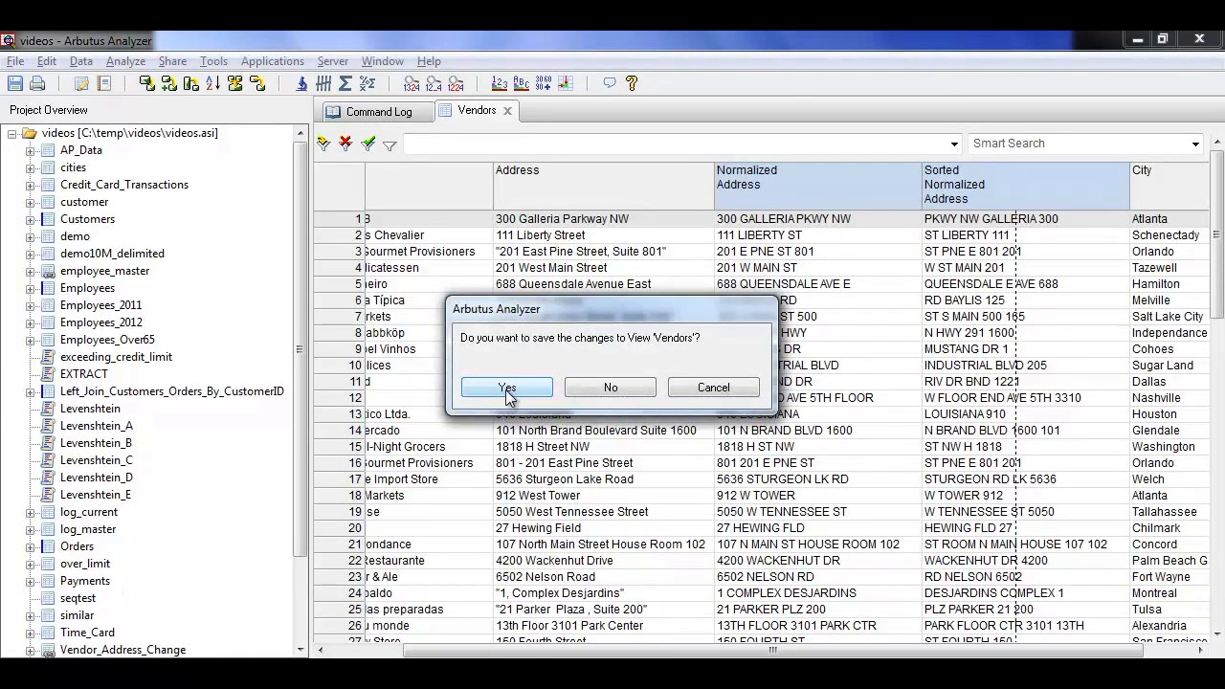
left_click(511, 394)
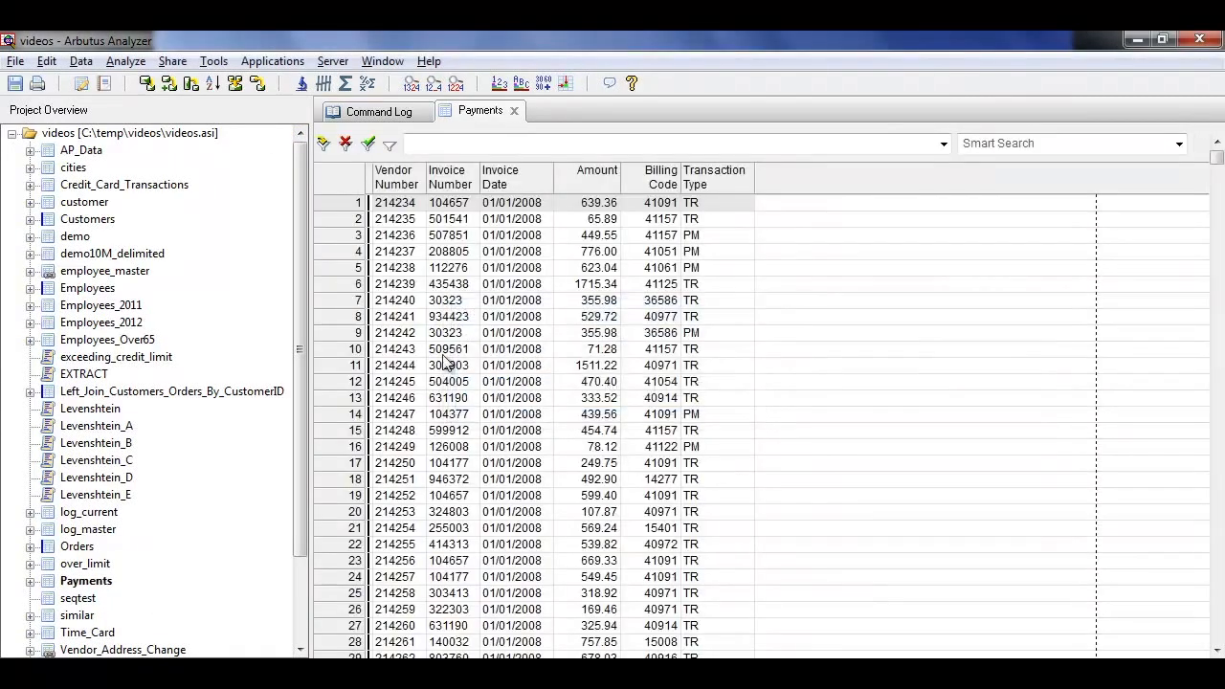
left_click(127, 63)
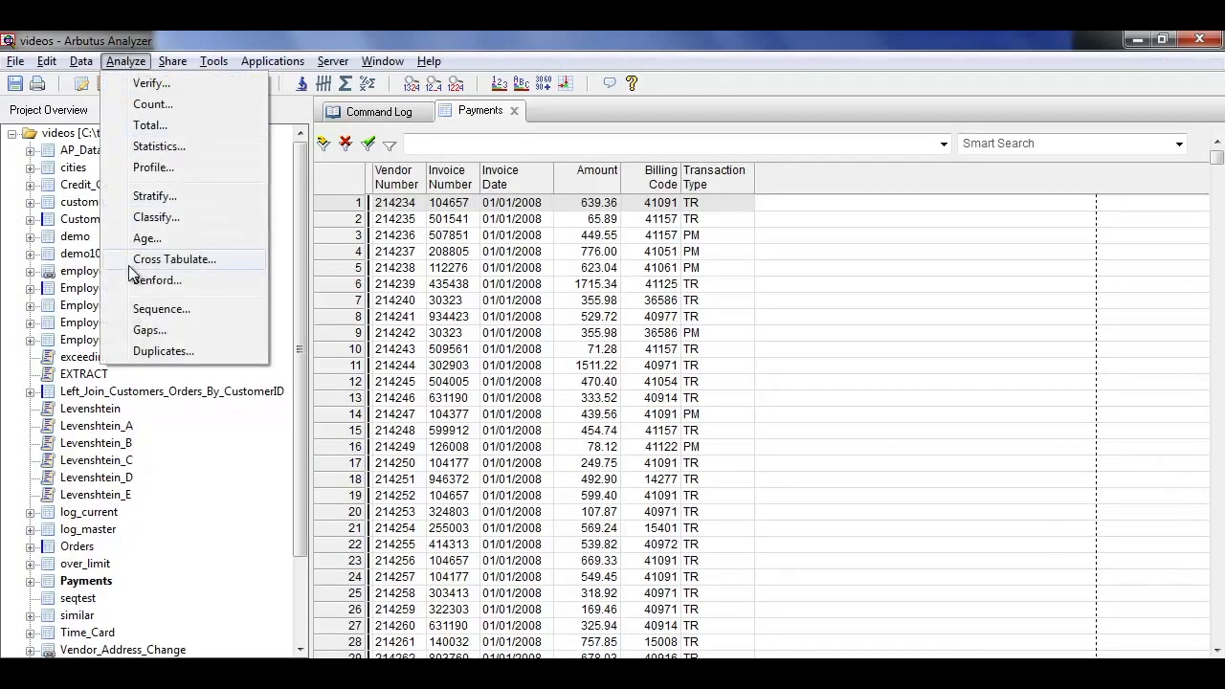
left_click(157, 353)
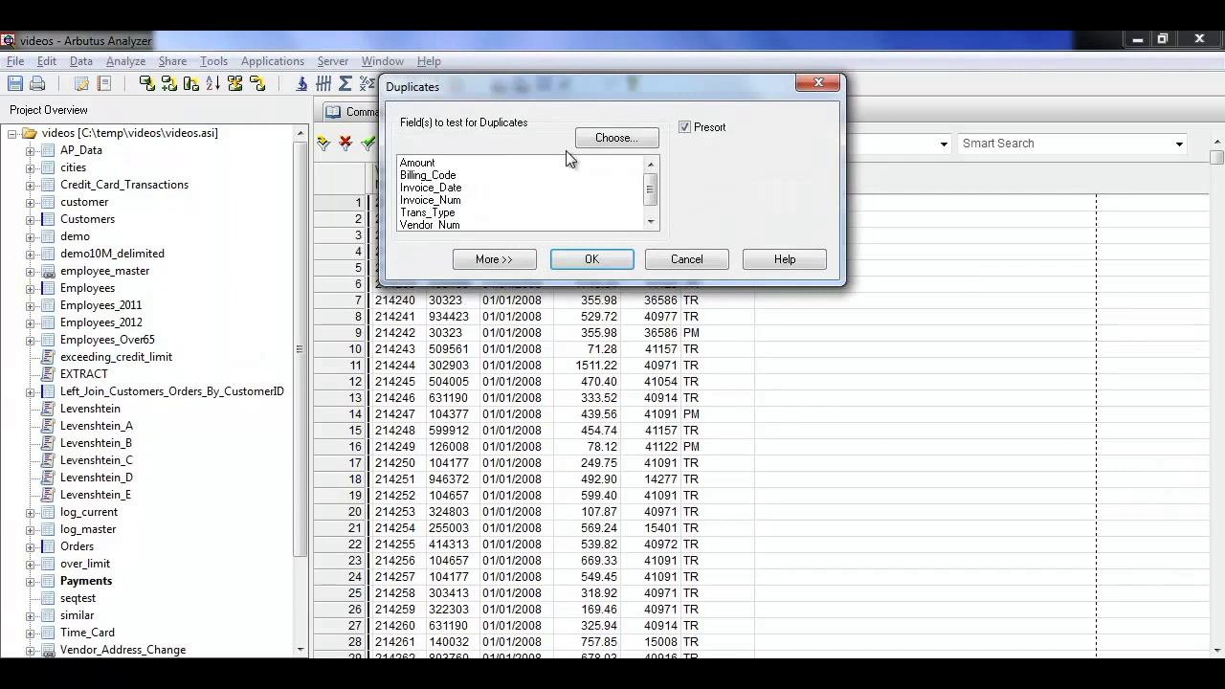
Step: Expand the Duplicates options, try Different for the last duplicates field, set it to Near, and collapse the options
left_click(504, 258)
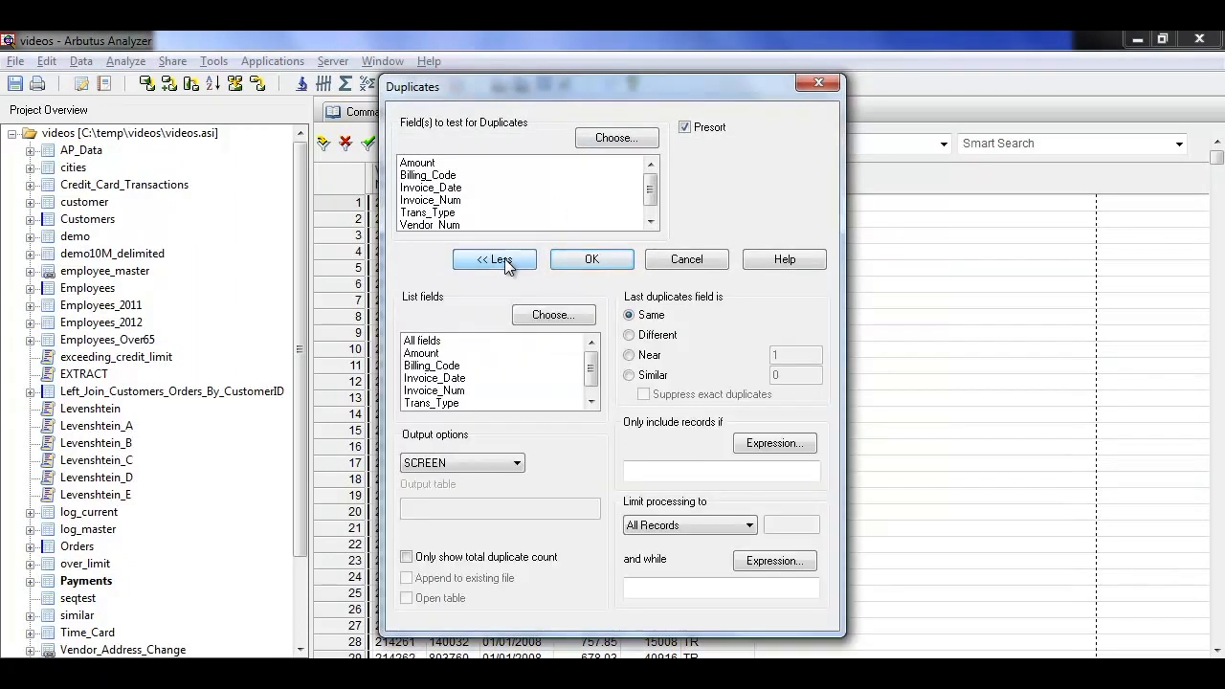
left_click(648, 336)
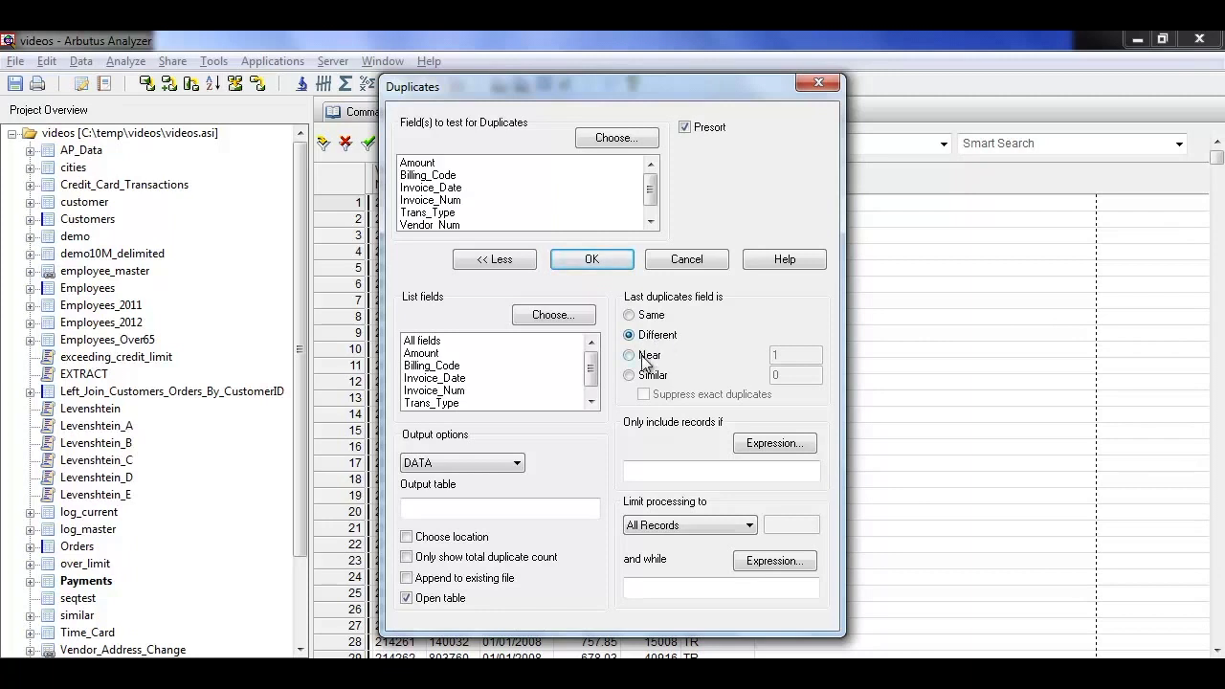
left_click(645, 360)
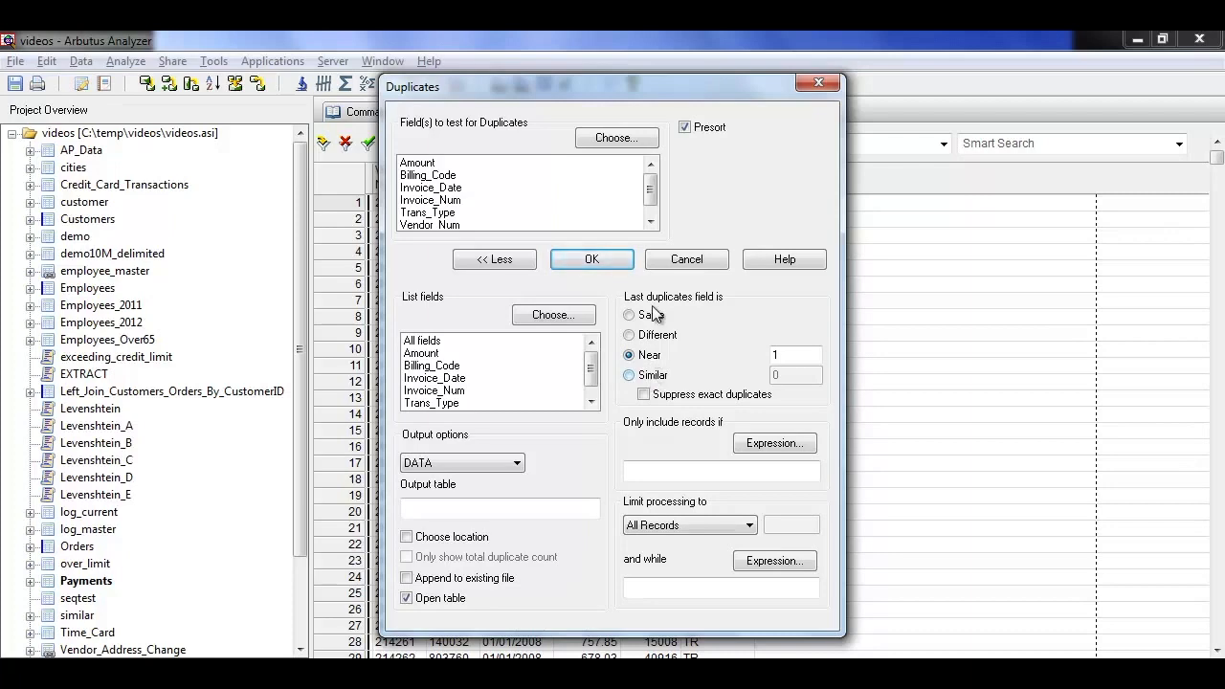
left_click(508, 261)
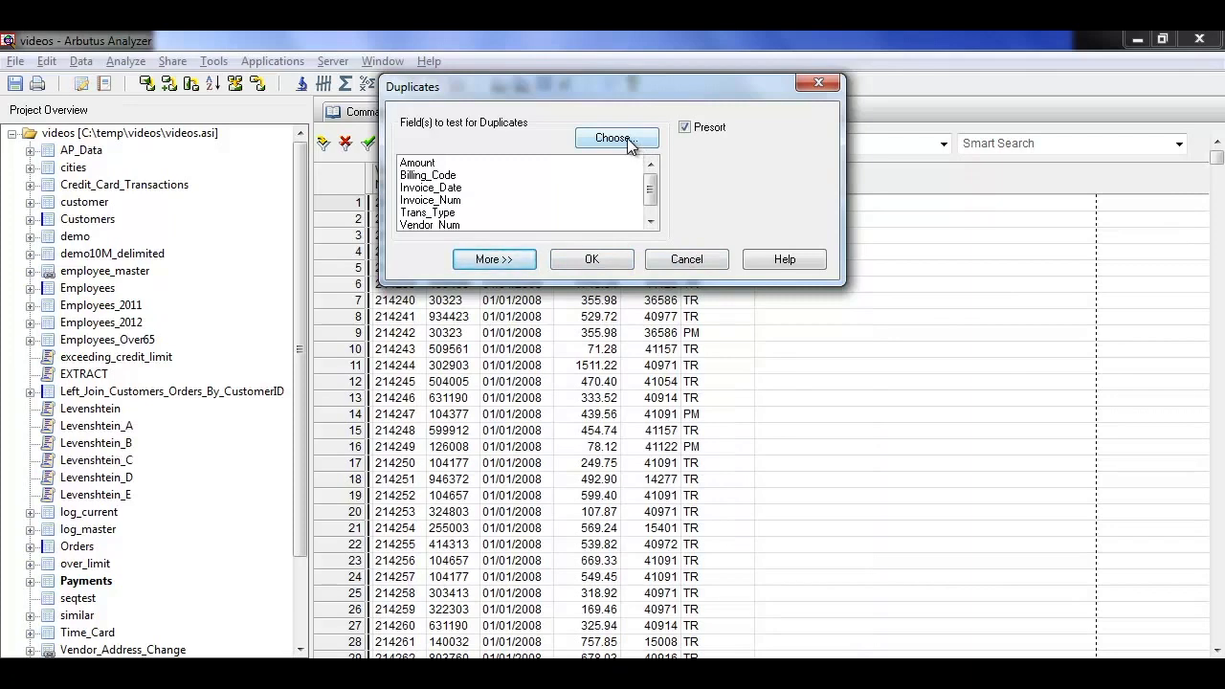
Step: Choose Invoice_Date, Vendor_Num and Amount, in that order, as the fields to test for duplicates
left_click(627, 138)
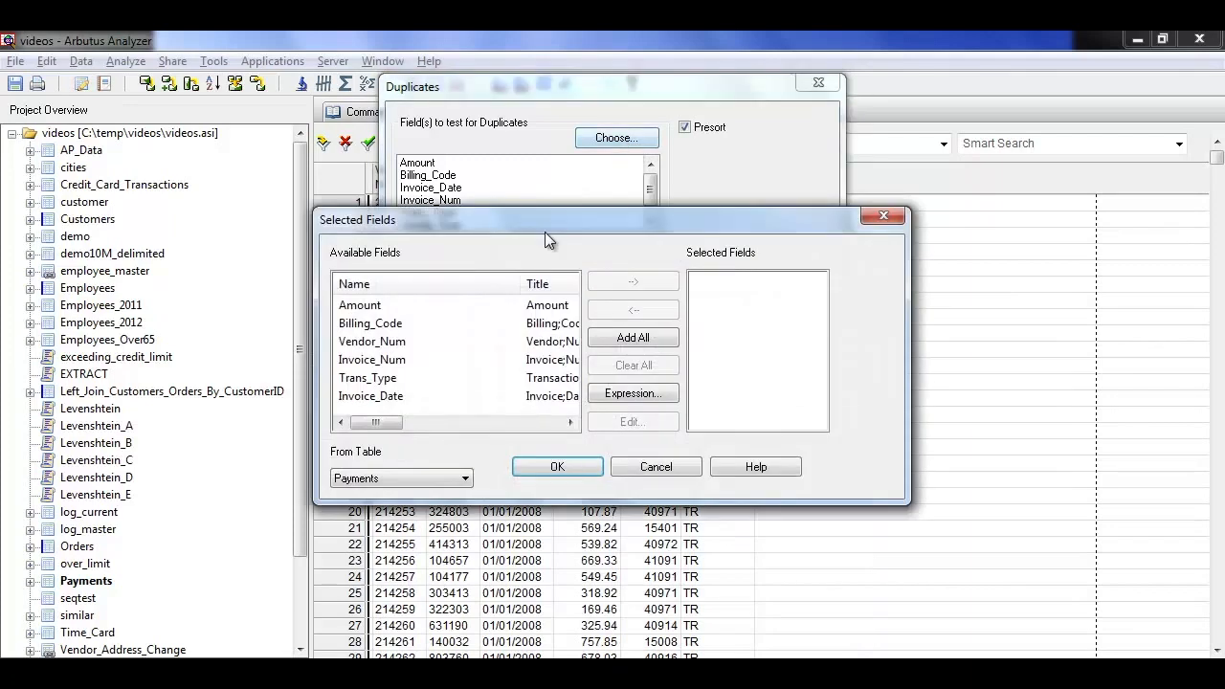
double_click(380, 398)
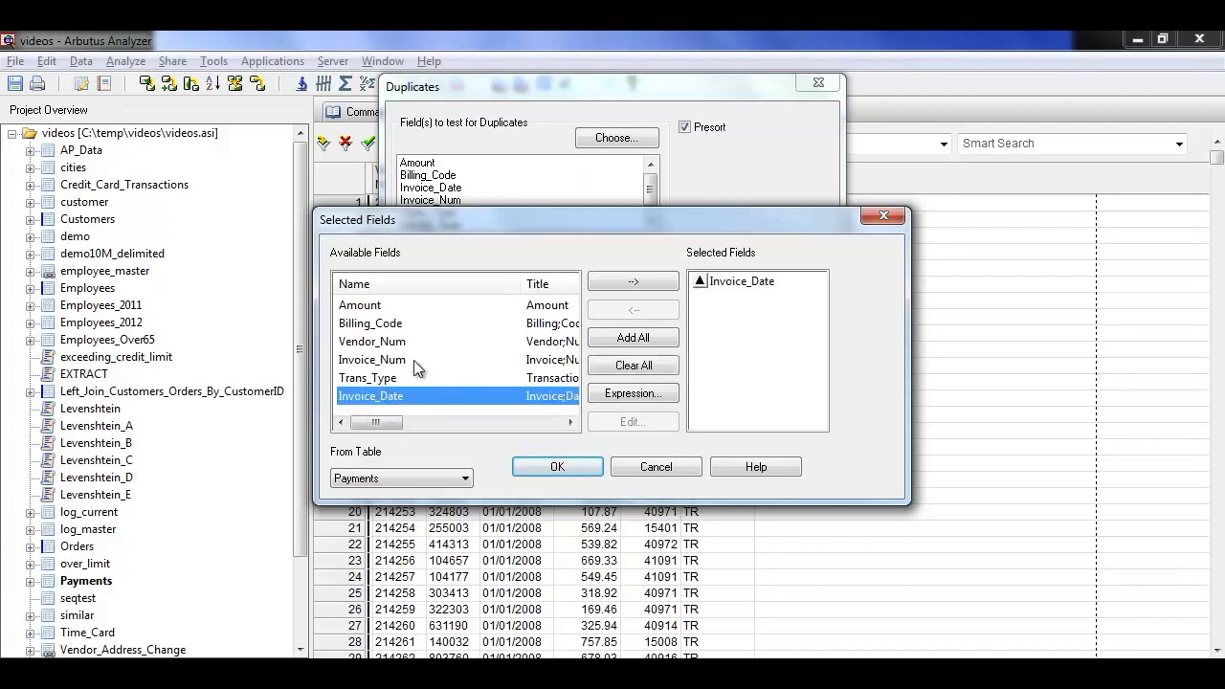
double_click(391, 344)
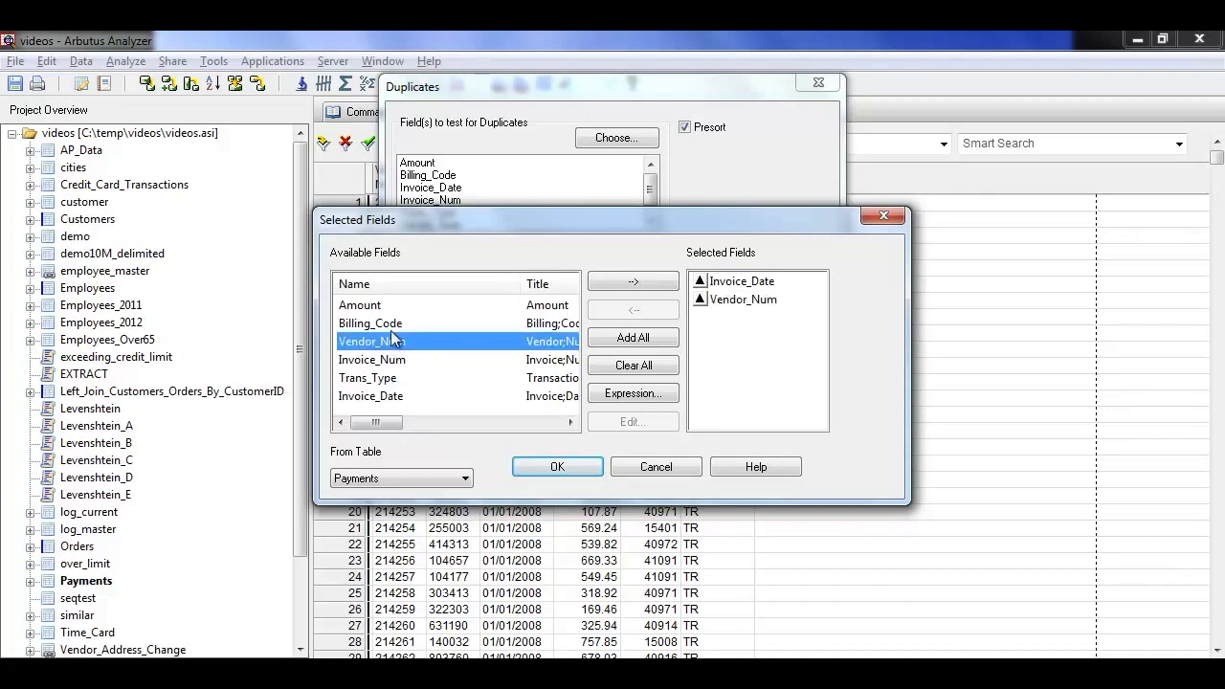
double_click(378, 306)
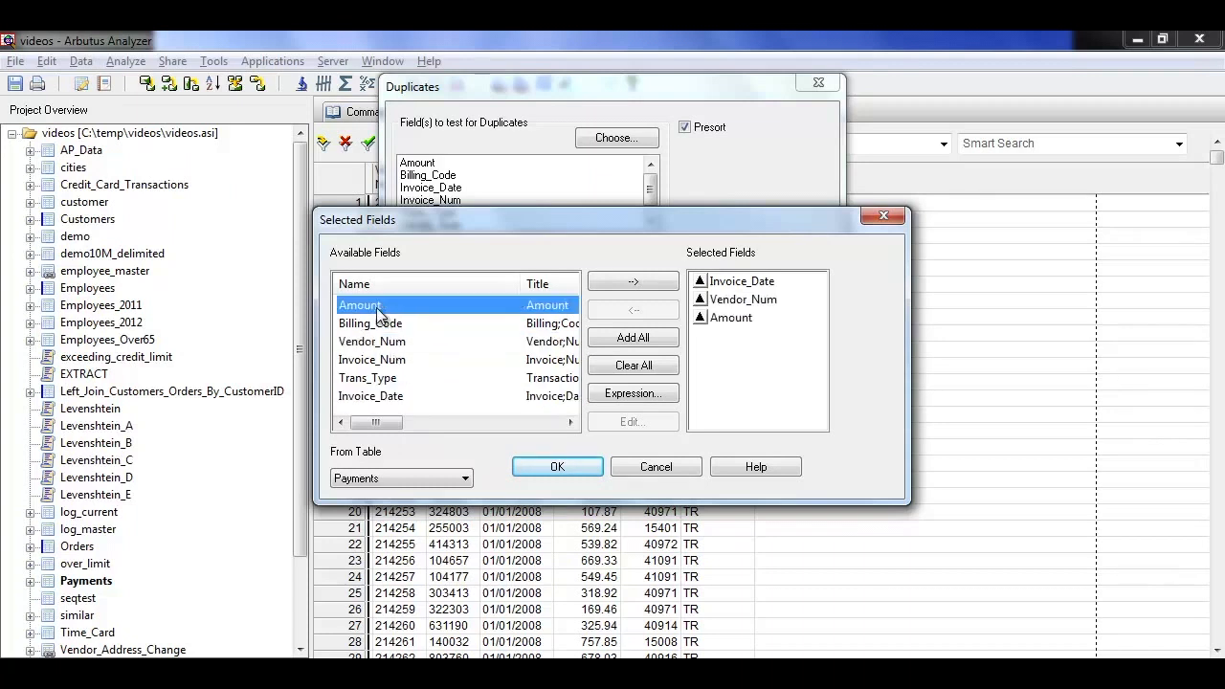
left_click(536, 463)
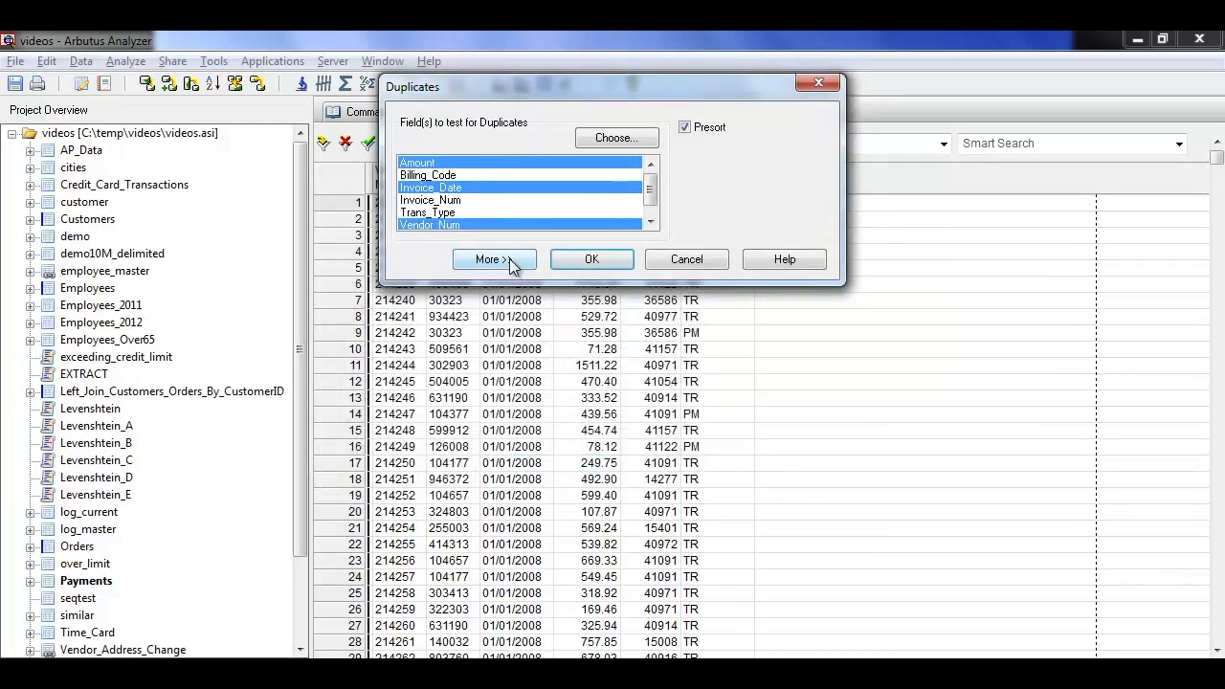
Step: Set the last field, Amount, to be tested as Near with a tolerance of 10
left_click(510, 262)
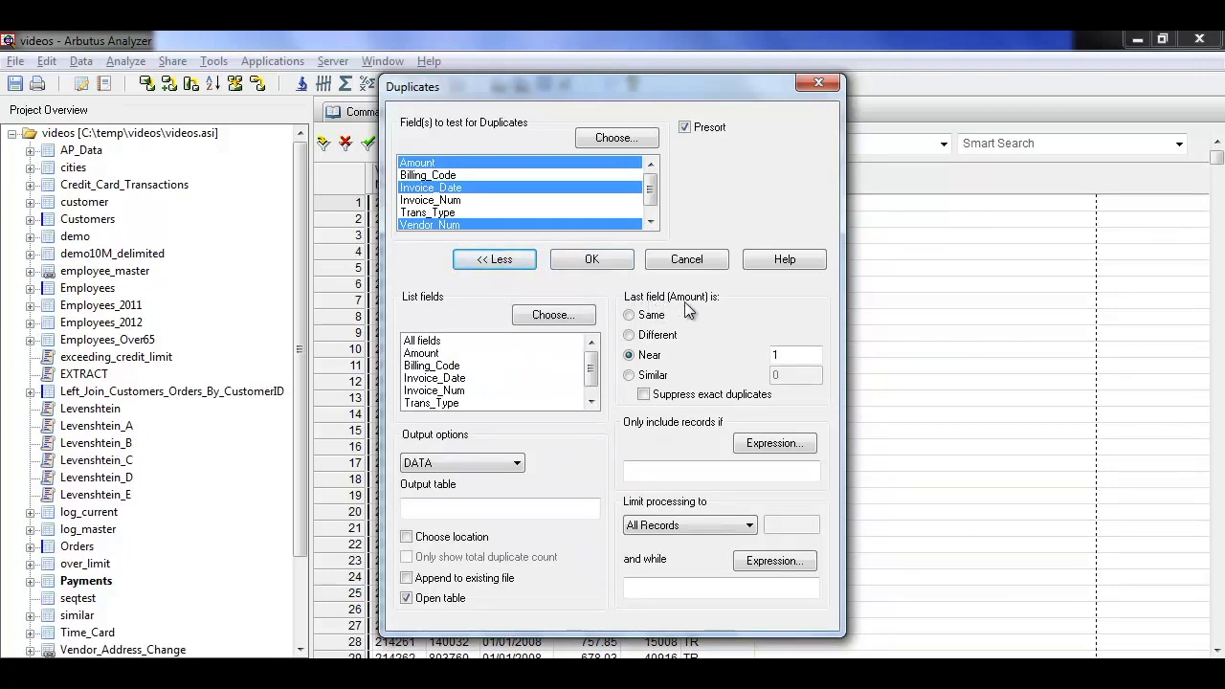
left_click(654, 359)
left_click_drag(778, 355, 762, 364)
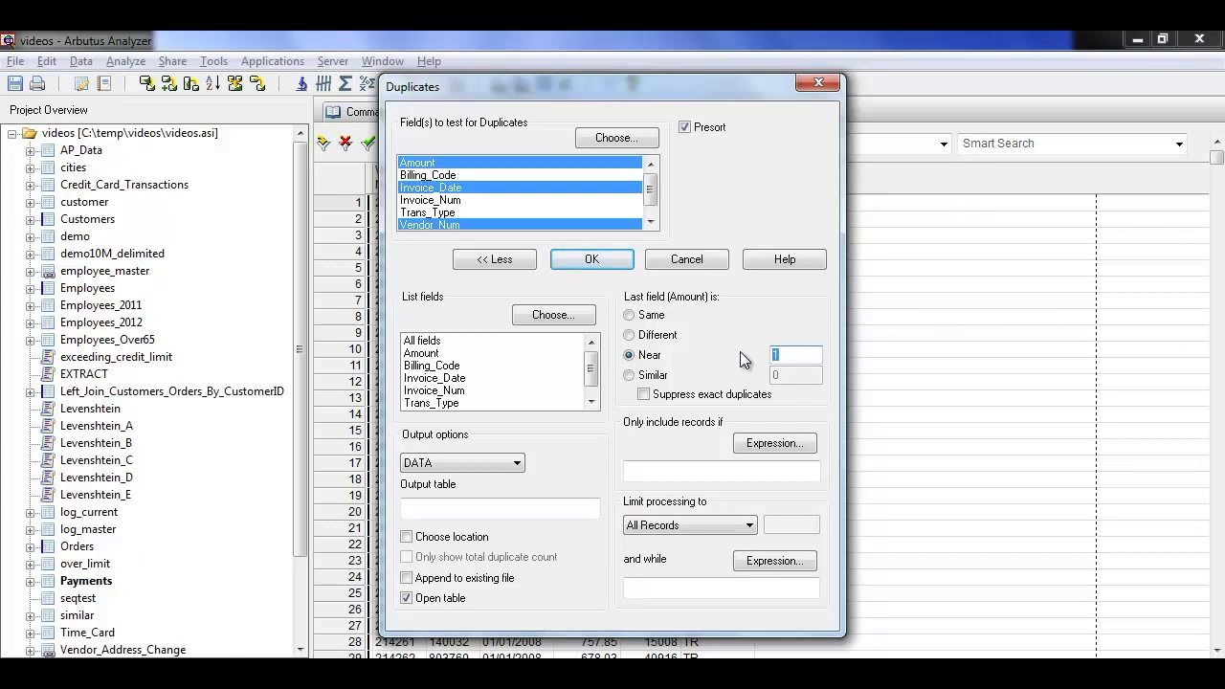
type("10")
Step: Name the output table Same_date_vendor_Near10Amount, suppress exact duplicates, and run the Duplicates test
left_click(562, 507)
type("Same_")
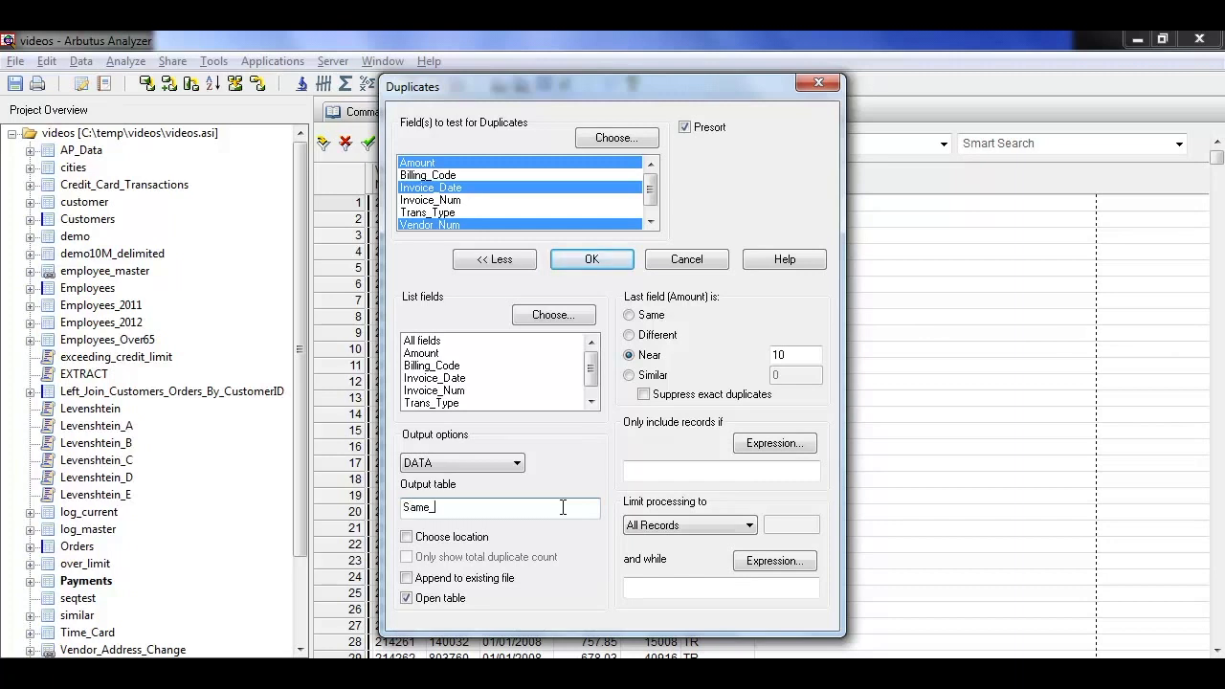
type("date_vendor_Near10Amount")
left_click(645, 395)
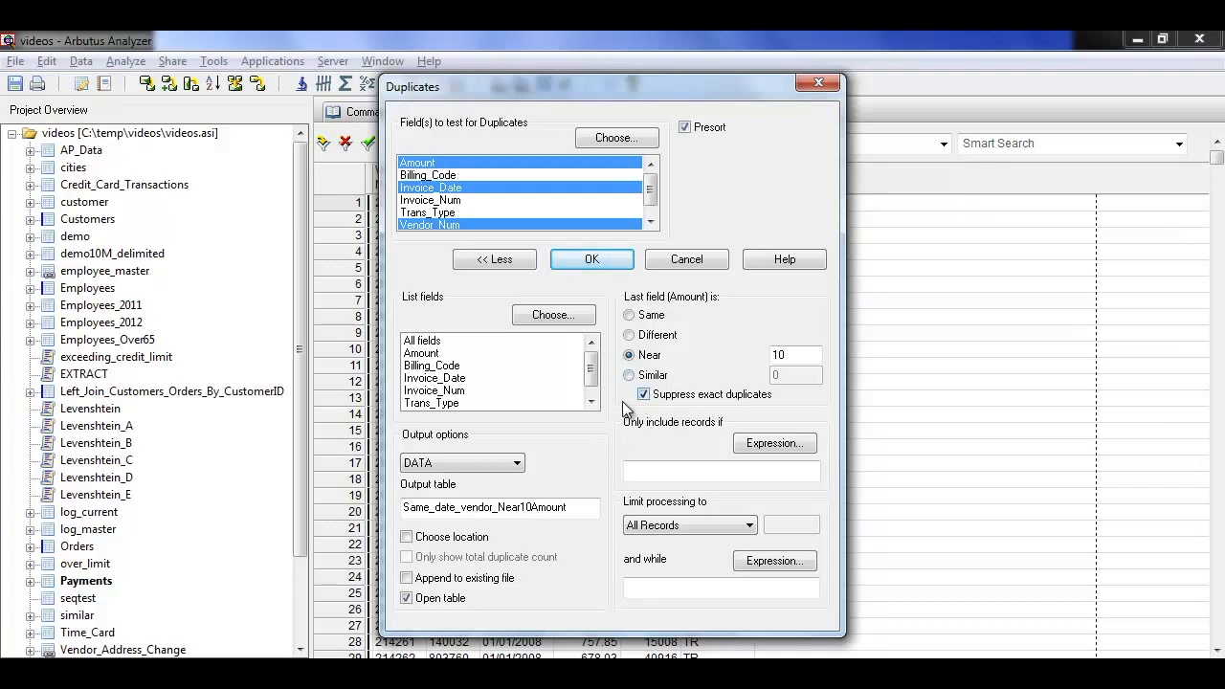
left_click(588, 259)
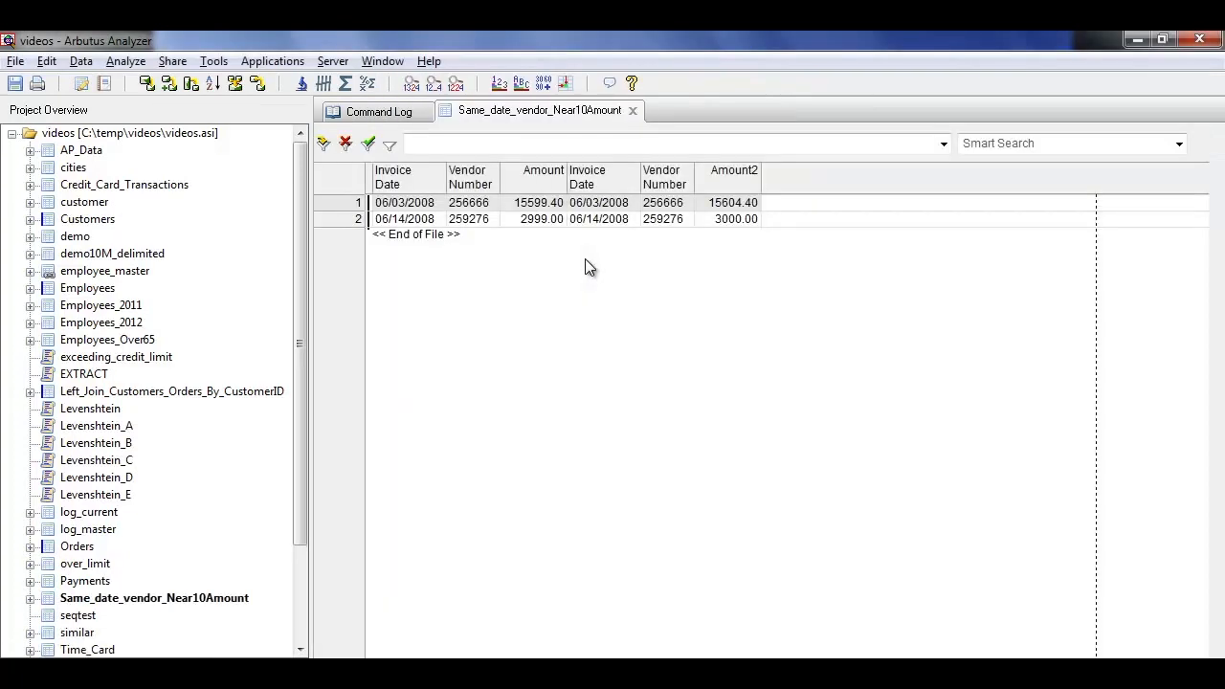
Step: Review the first result record and move the Amount2 column directly after Amount
left_click(393, 203)
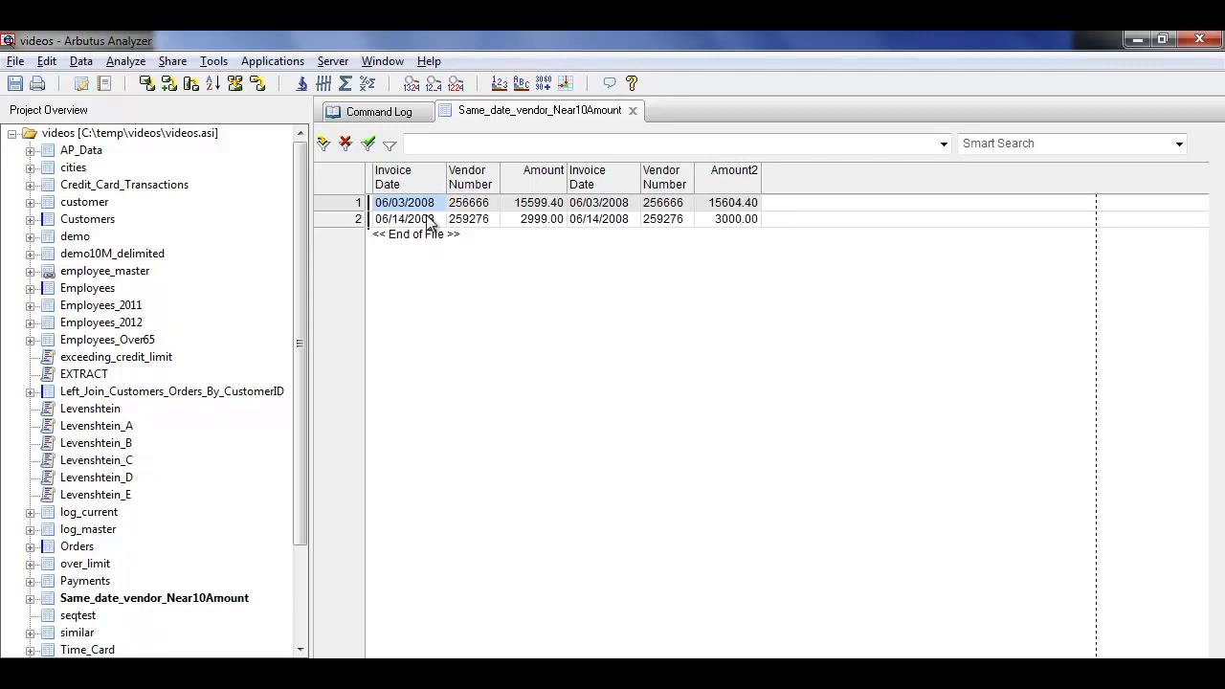
left_click_drag(418, 207, 735, 206)
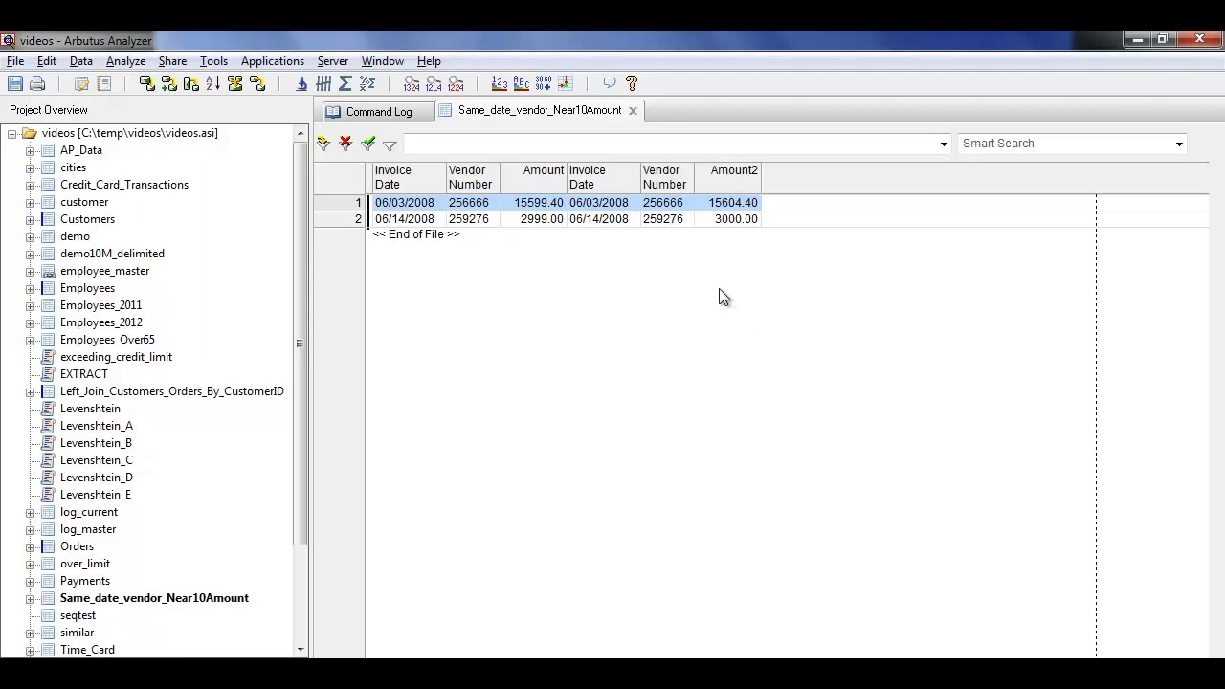
left_click_drag(734, 175, 577, 175)
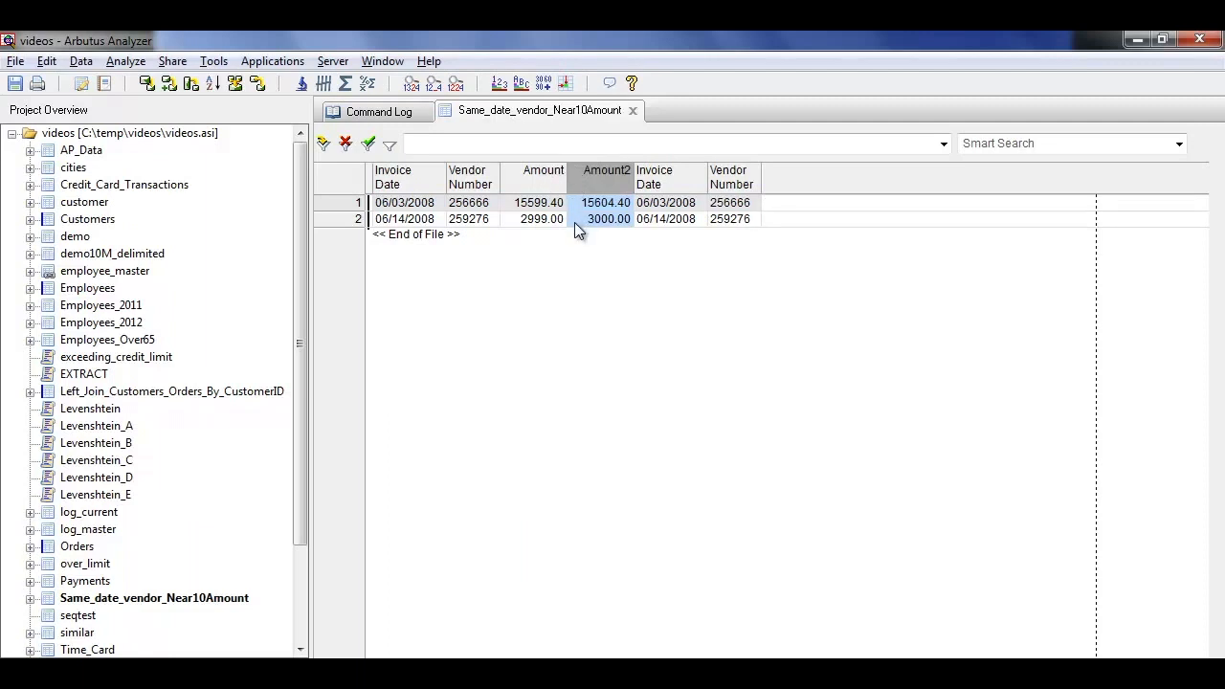
Step: Compare the invoice dates and vendor numbers of the first matched pair, and the two amounts in both result records
left_click(422, 210)
left_click(658, 209)
left_click(482, 209)
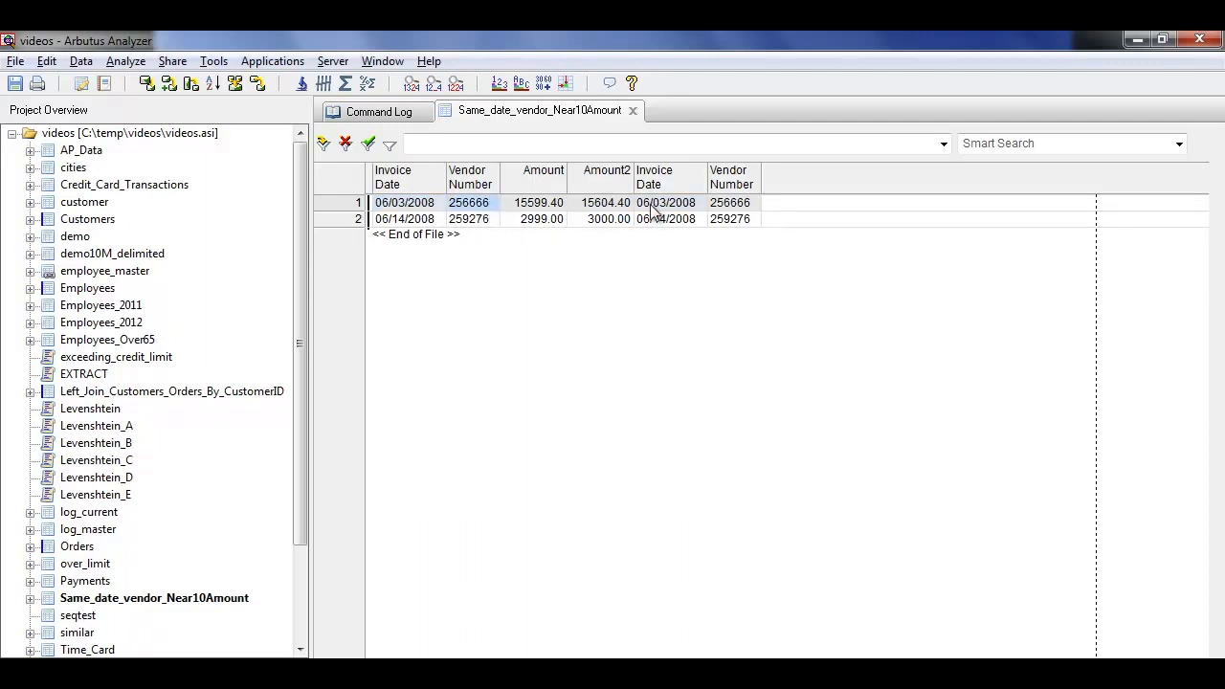
left_click(718, 206)
left_click_drag(532, 204, 591, 203)
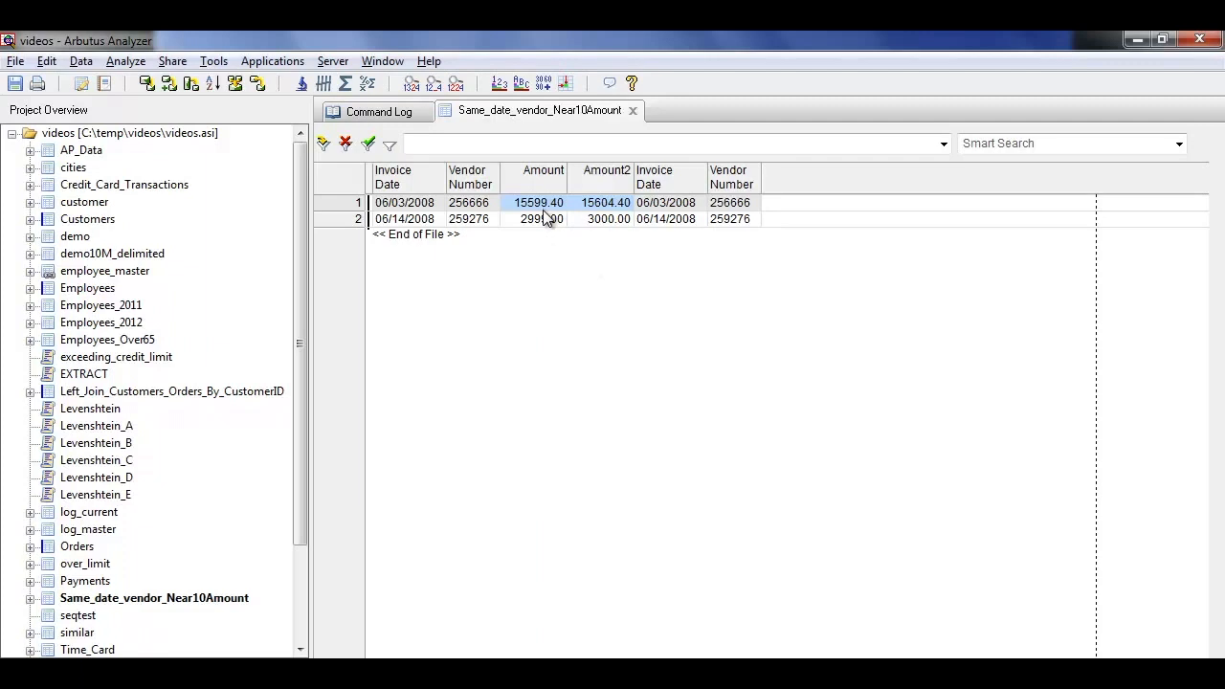
left_click_drag(541, 218, 622, 217)
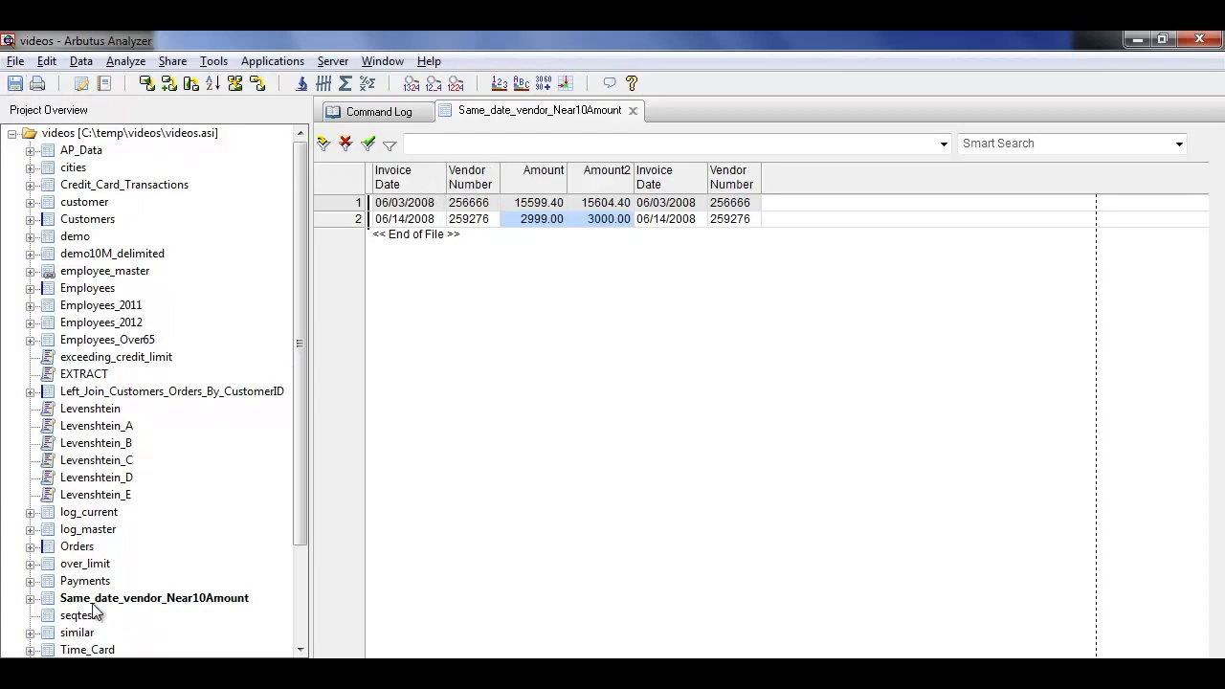
Step: Reopen the Payments table from the project
double_click(67, 580)
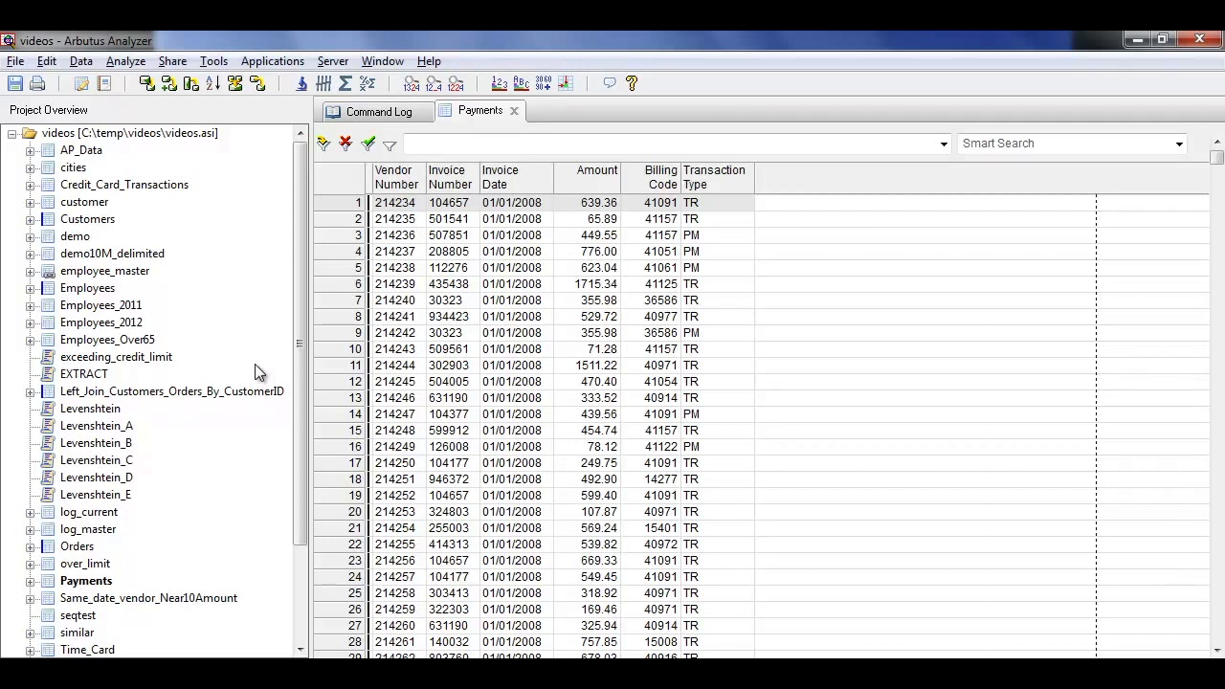
Step: Start a Duplicates test on the Payments table, testing Vendor_Num, Amount and Invoice_Date in that order
left_click(125, 61)
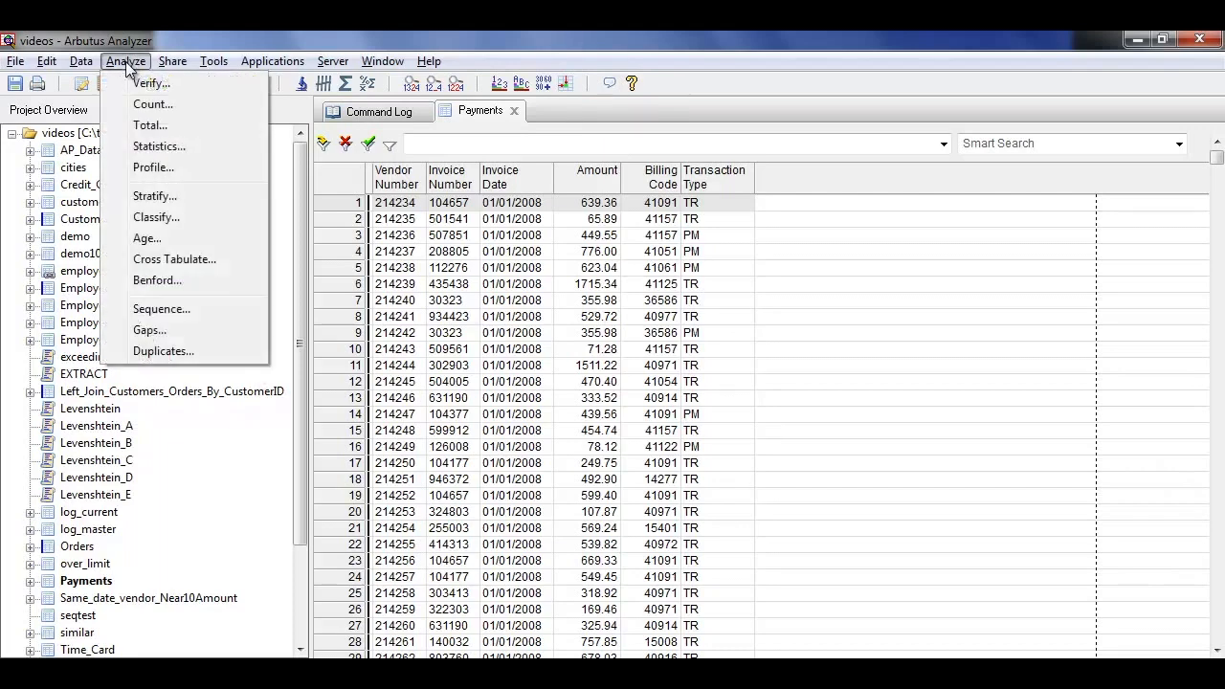
left_click(173, 349)
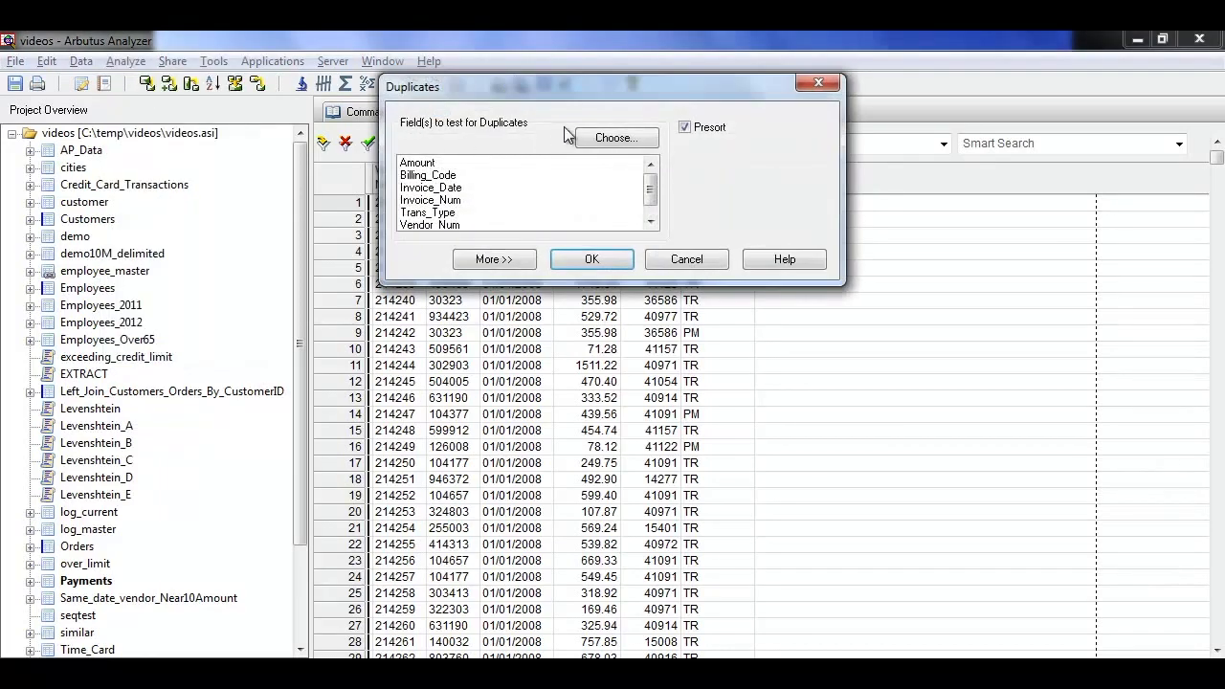
left_click(598, 140)
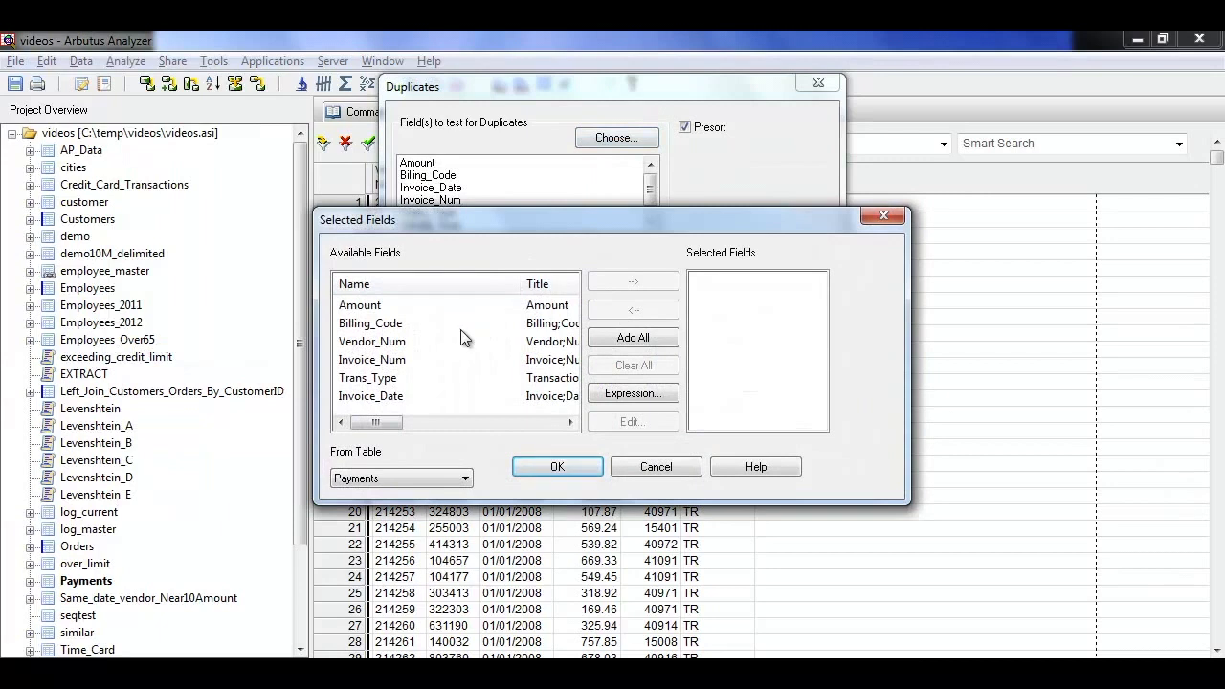
double_click(371, 342)
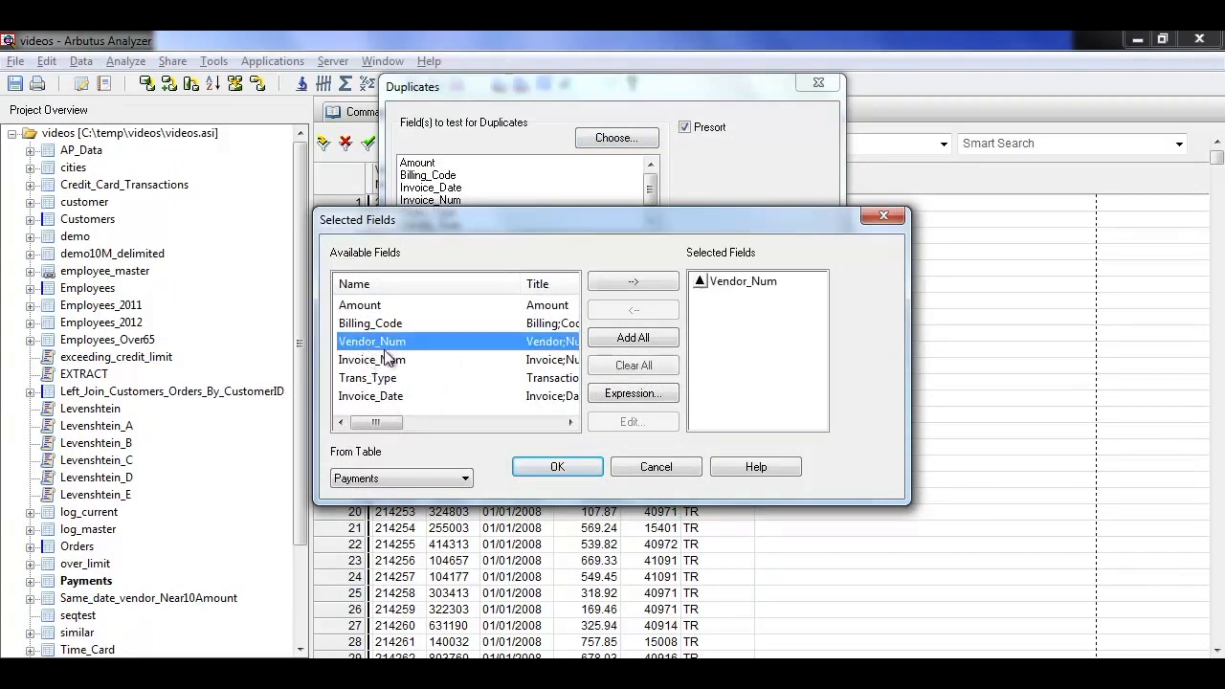
double_click(364, 305)
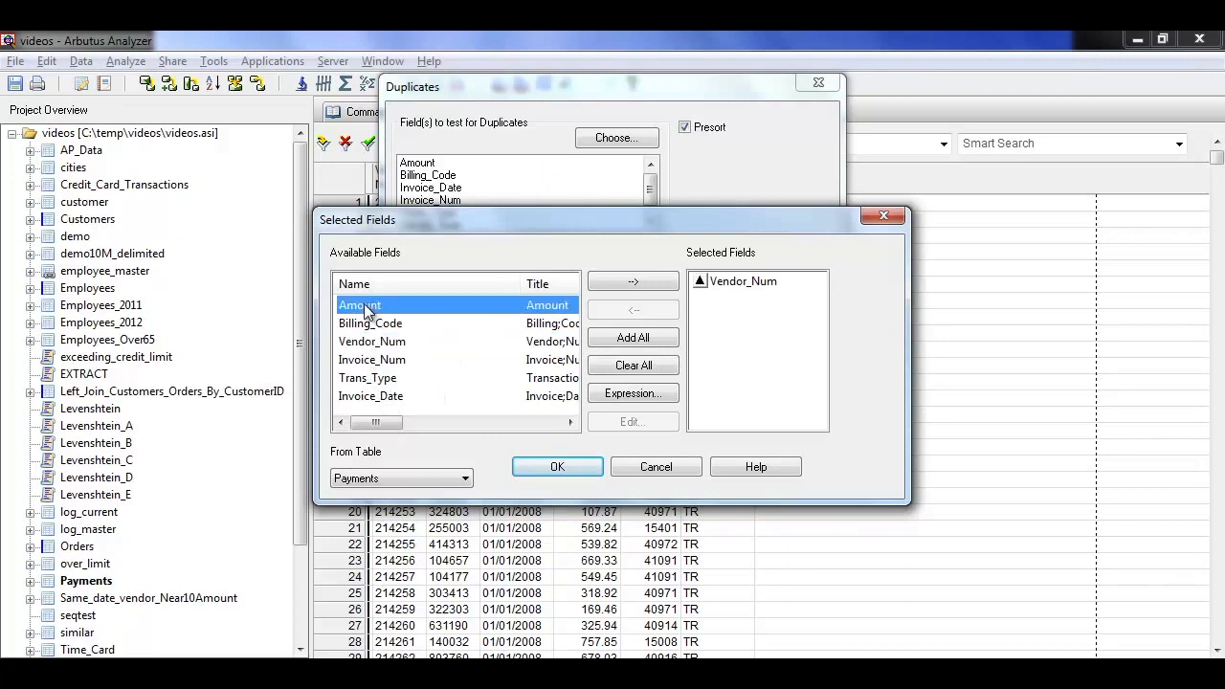
double_click(384, 396)
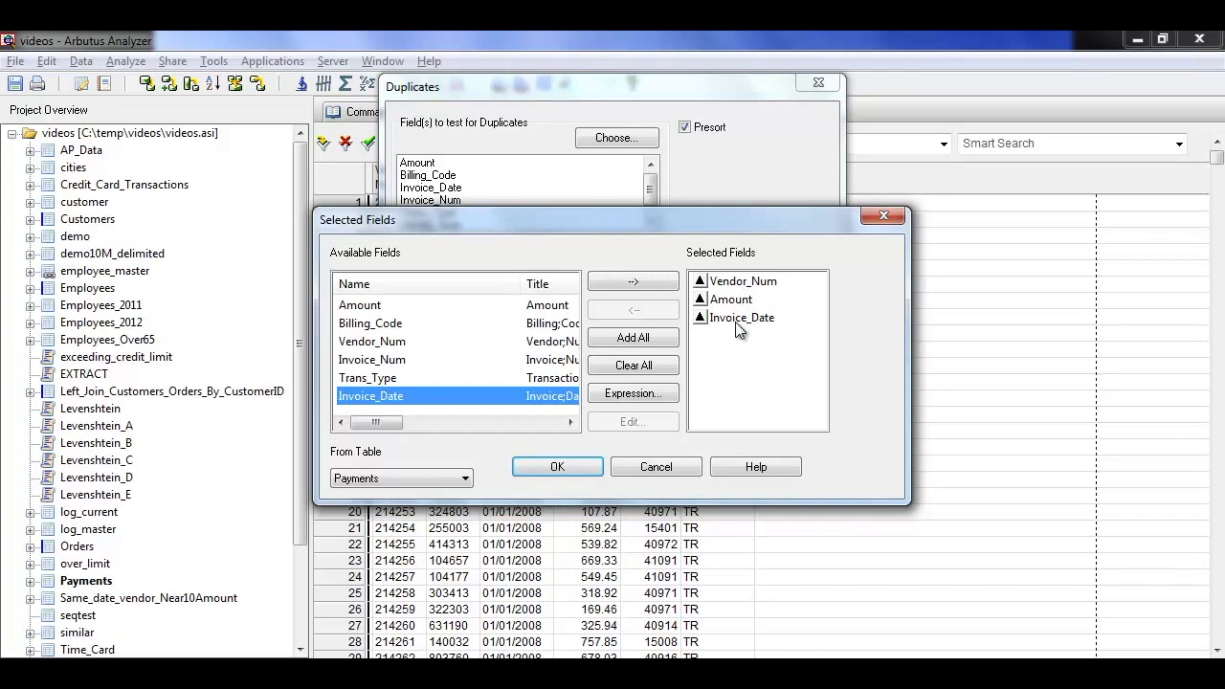
left_click(567, 464)
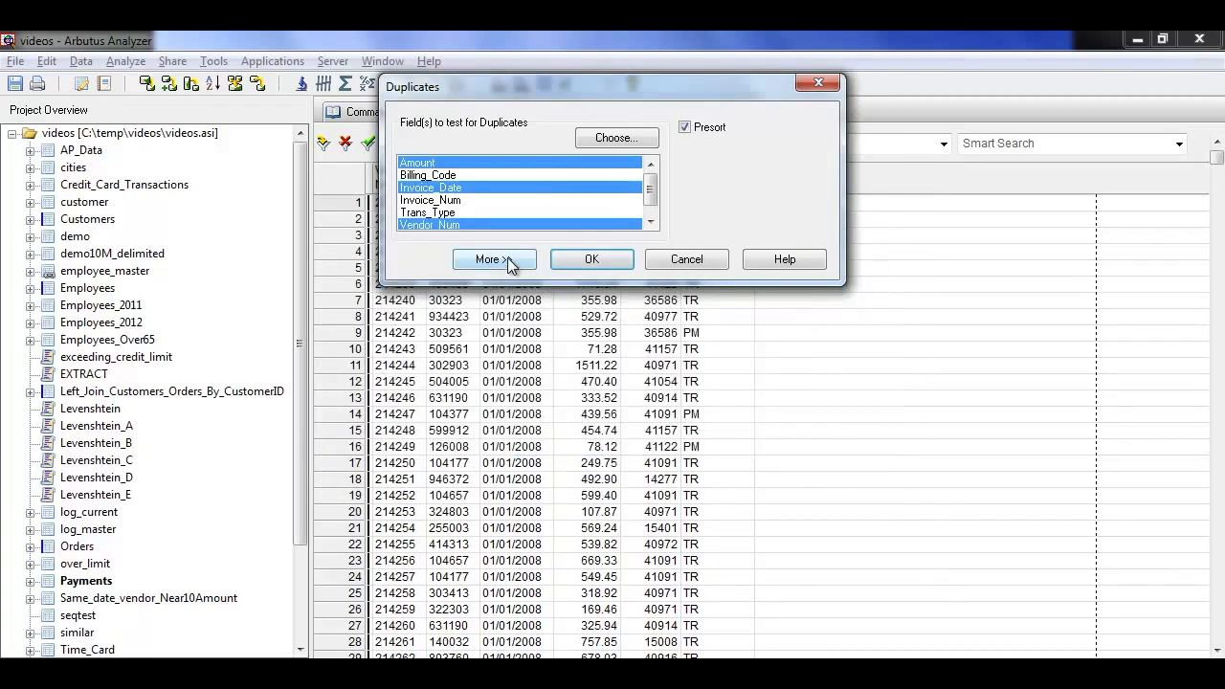
Step: Match the last field, Invoice_Date, as Near with a tolerance of 7
left_click(492, 260)
left_click(645, 356)
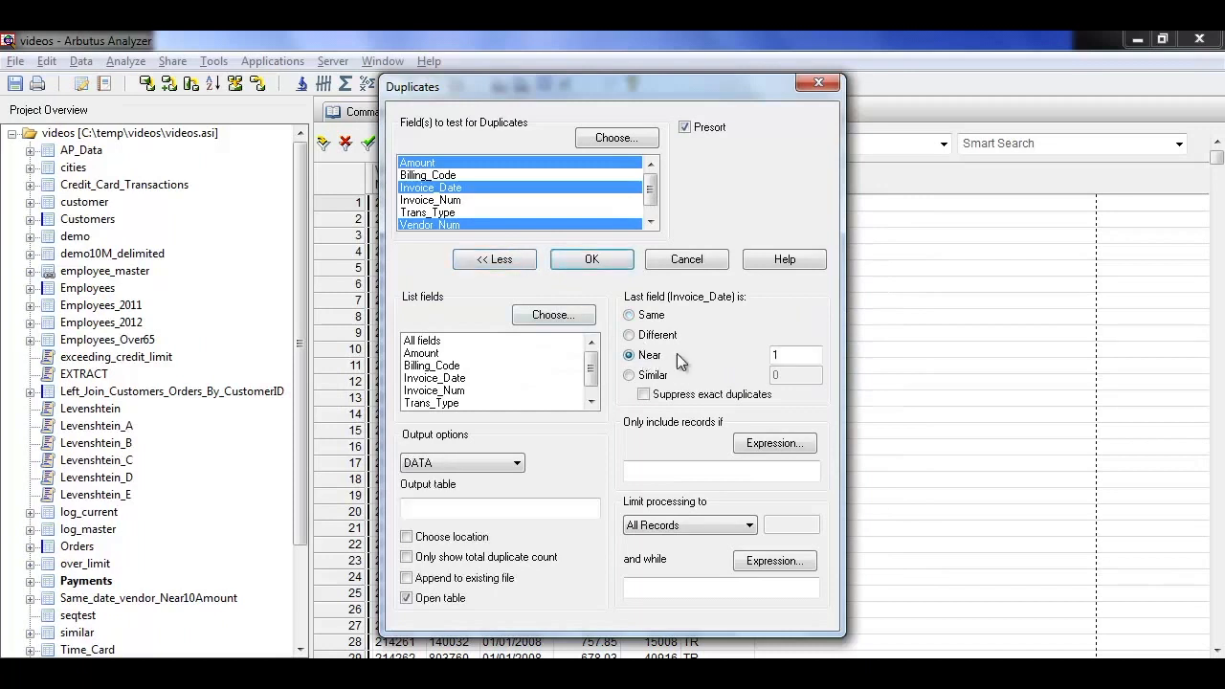
double_click(781, 354)
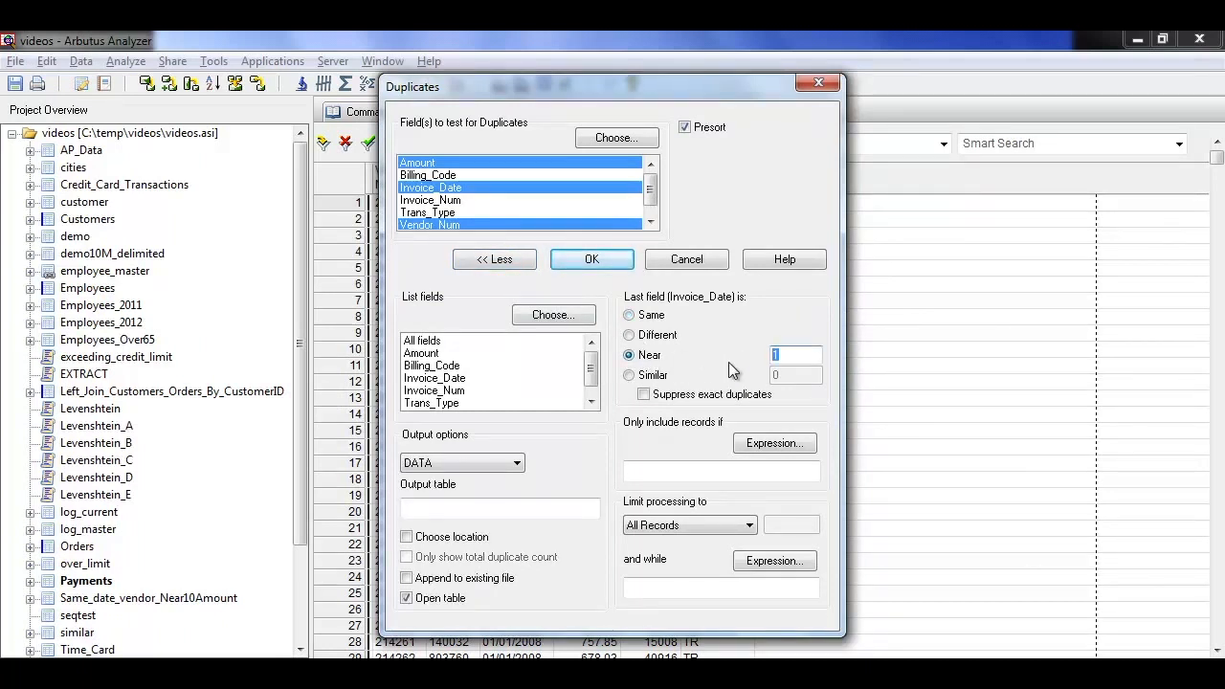
type("7")
Step: Name the output table Same_vendor_amount_Near7Date, suppress exact duplicates, and run the Duplicates test
left_click(546, 510)
type("Same_")
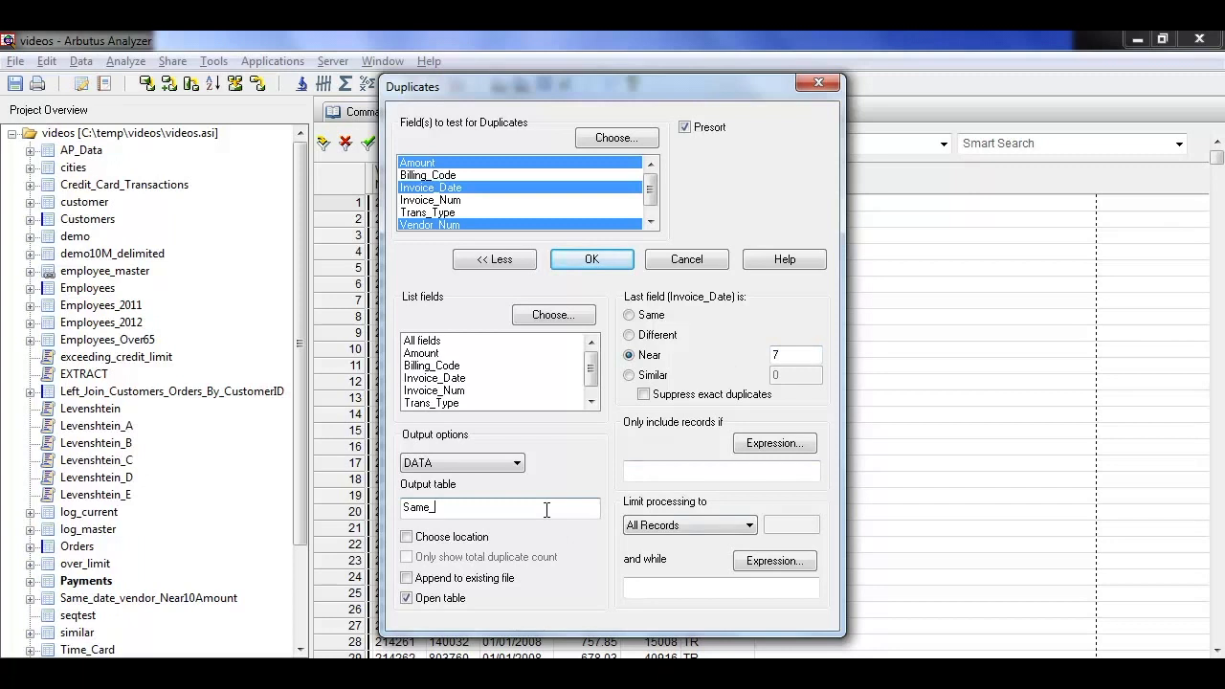
type("ven")
type("dor_amount_Near7Date")
left_click(643, 394)
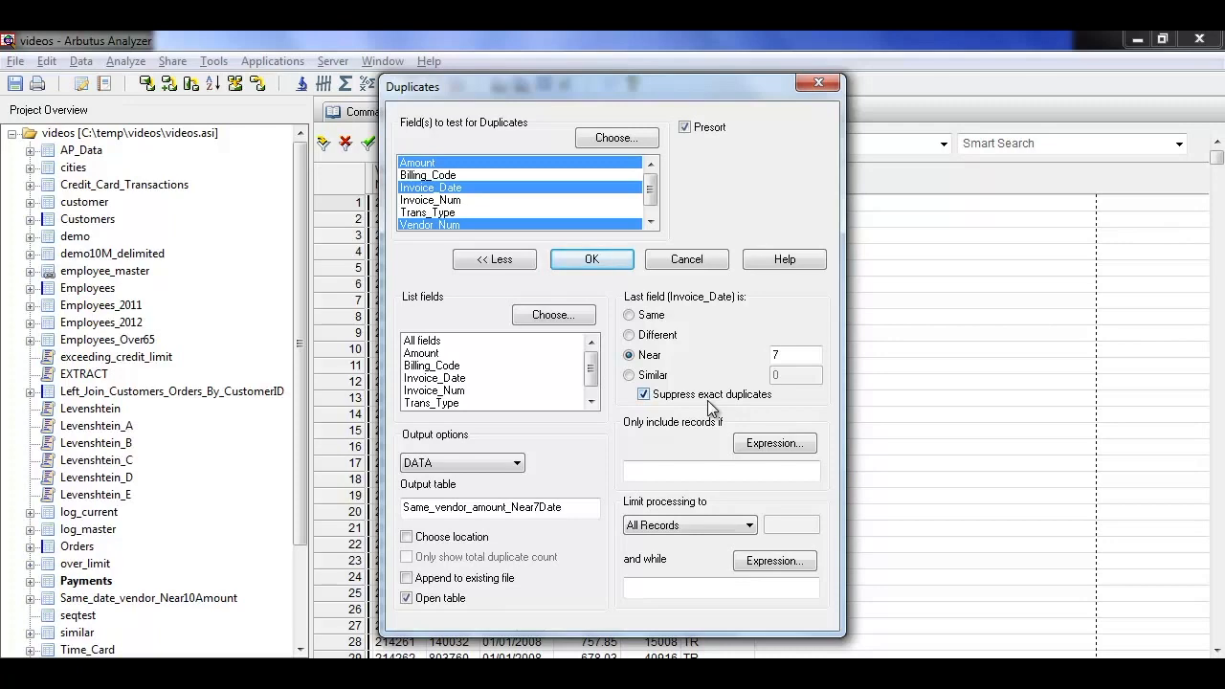
left_click(585, 261)
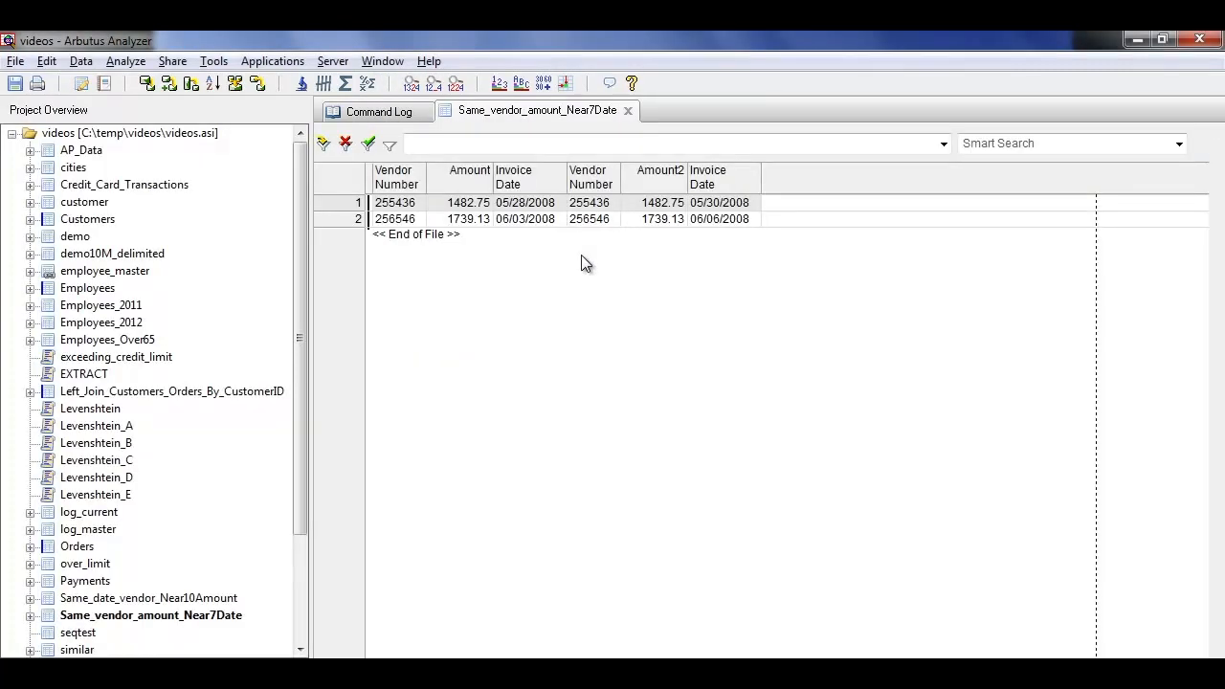
Step: Move the second Invoice Date column directly after the first, and compare vendor numbers, amounts and dates of the matched pairs
left_click_drag(722, 175, 586, 174)
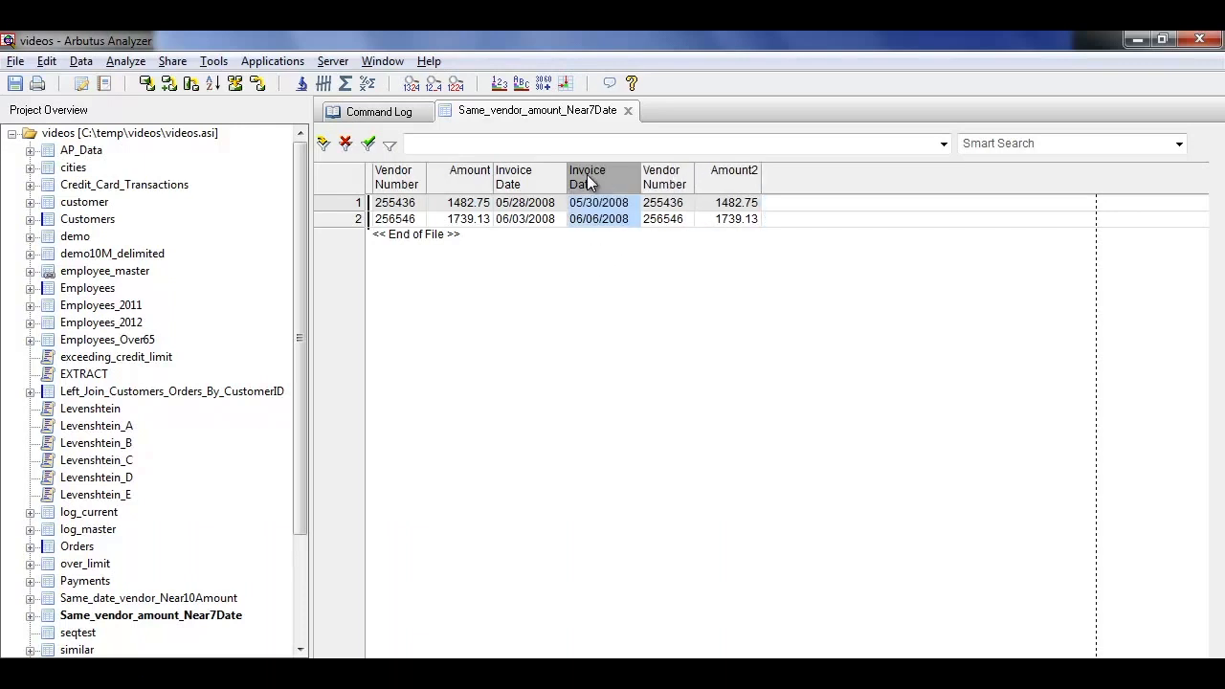
left_click(392, 206)
left_click(658, 207)
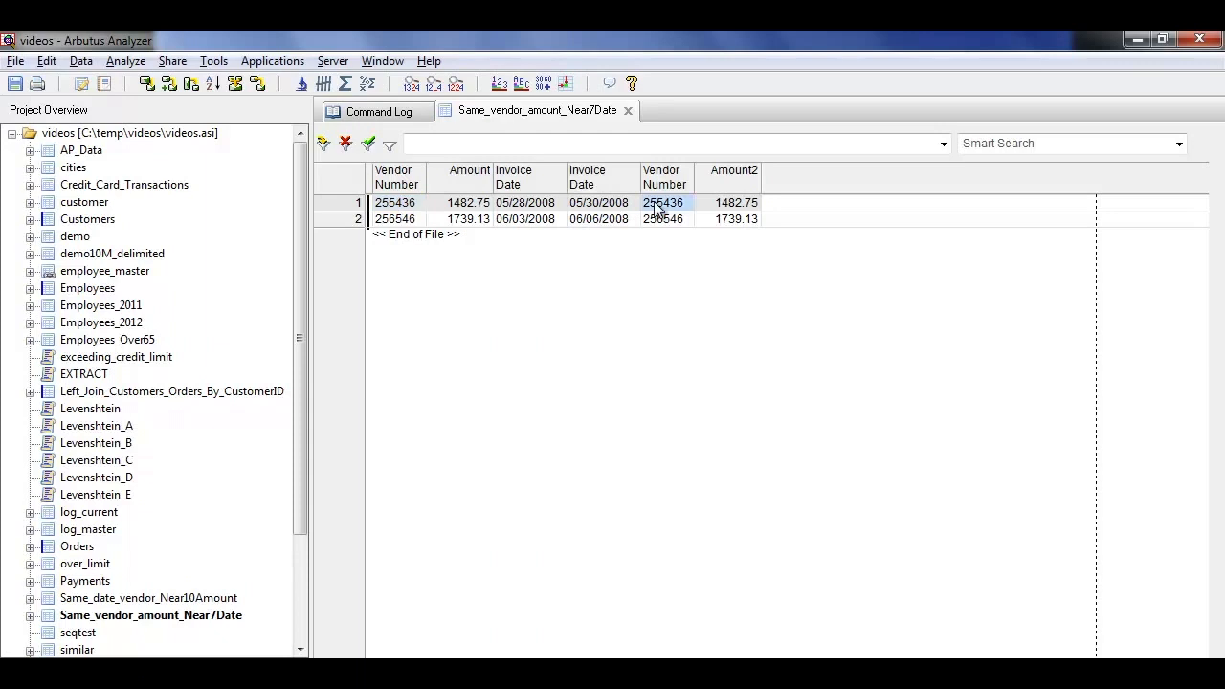
left_click(468, 206)
left_click(725, 207)
left_click_drag(516, 208, 605, 206)
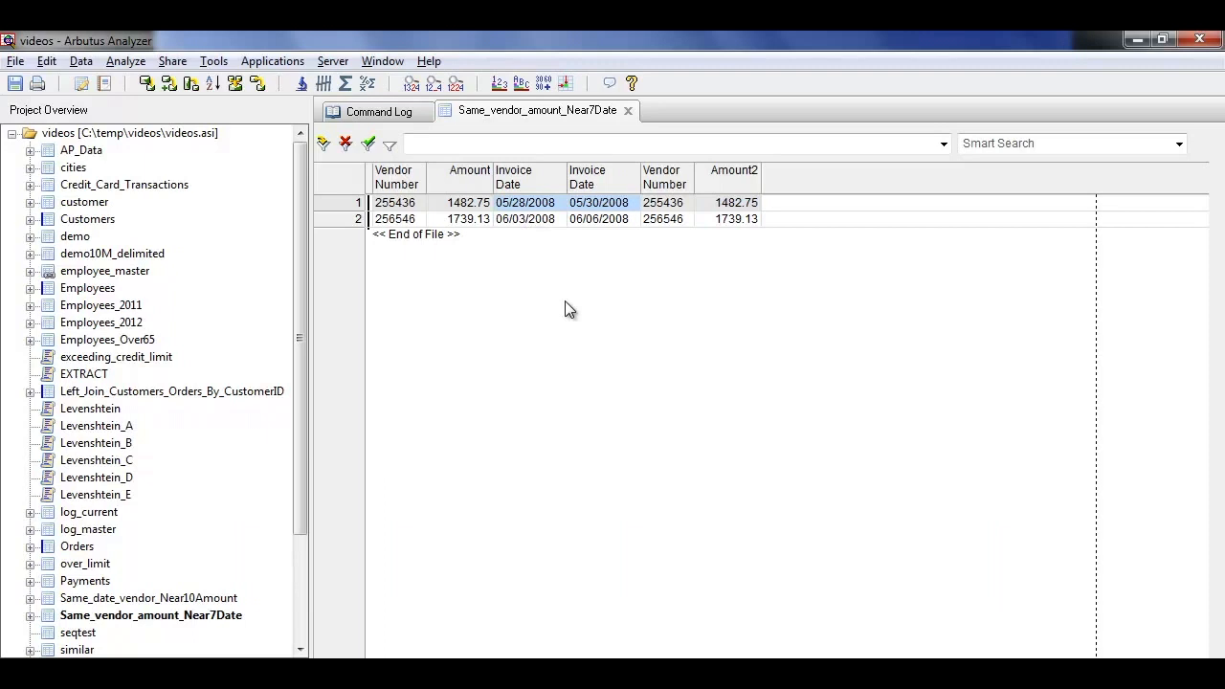
left_click_drag(525, 220, 604, 219)
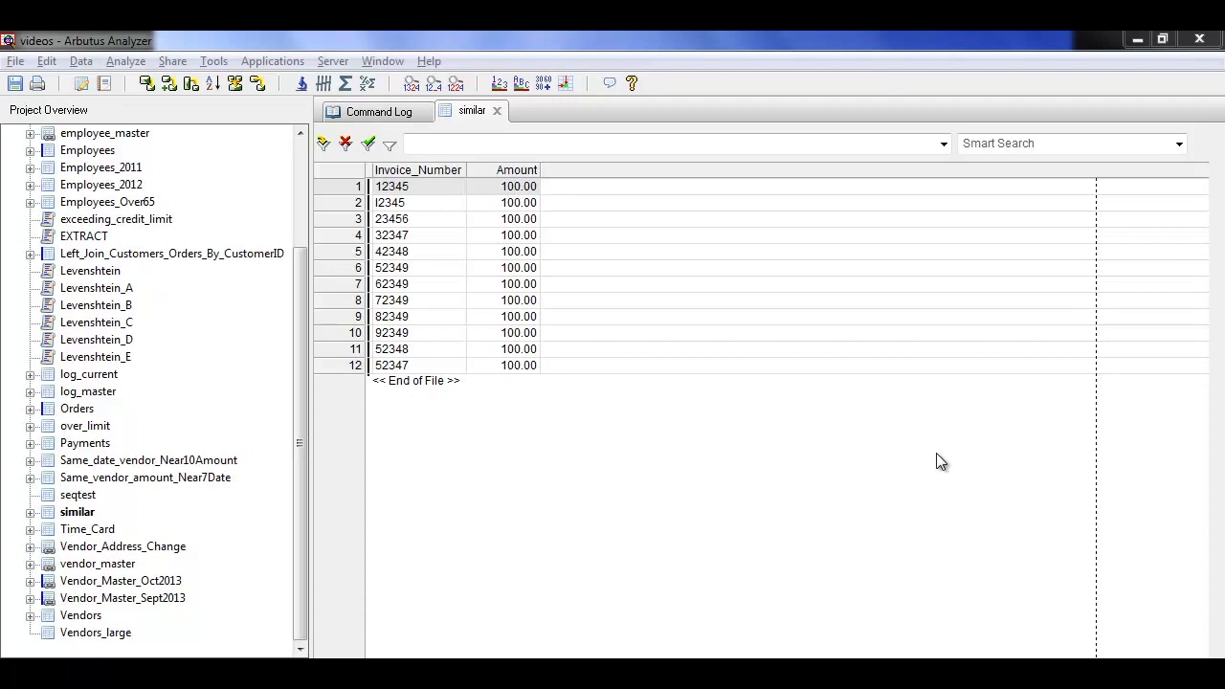
Step: Compare the invoice numbers of the first two records in the similar table
left_click_drag(411, 187, 415, 199)
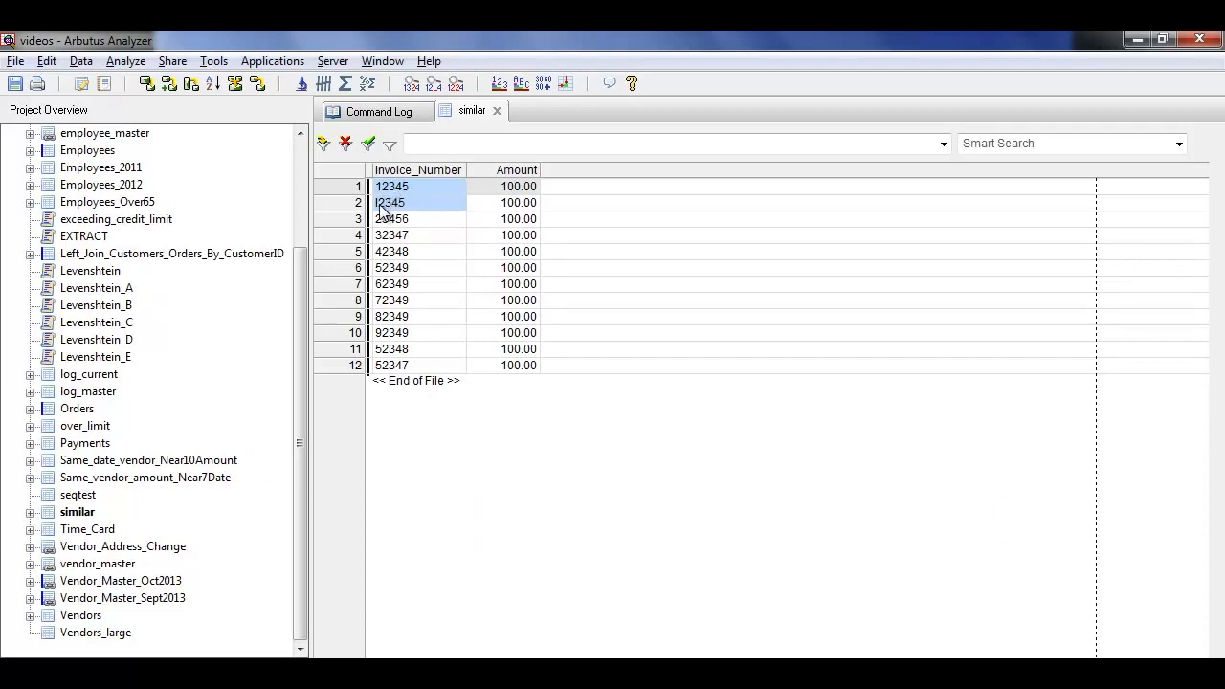
left_click(380, 205)
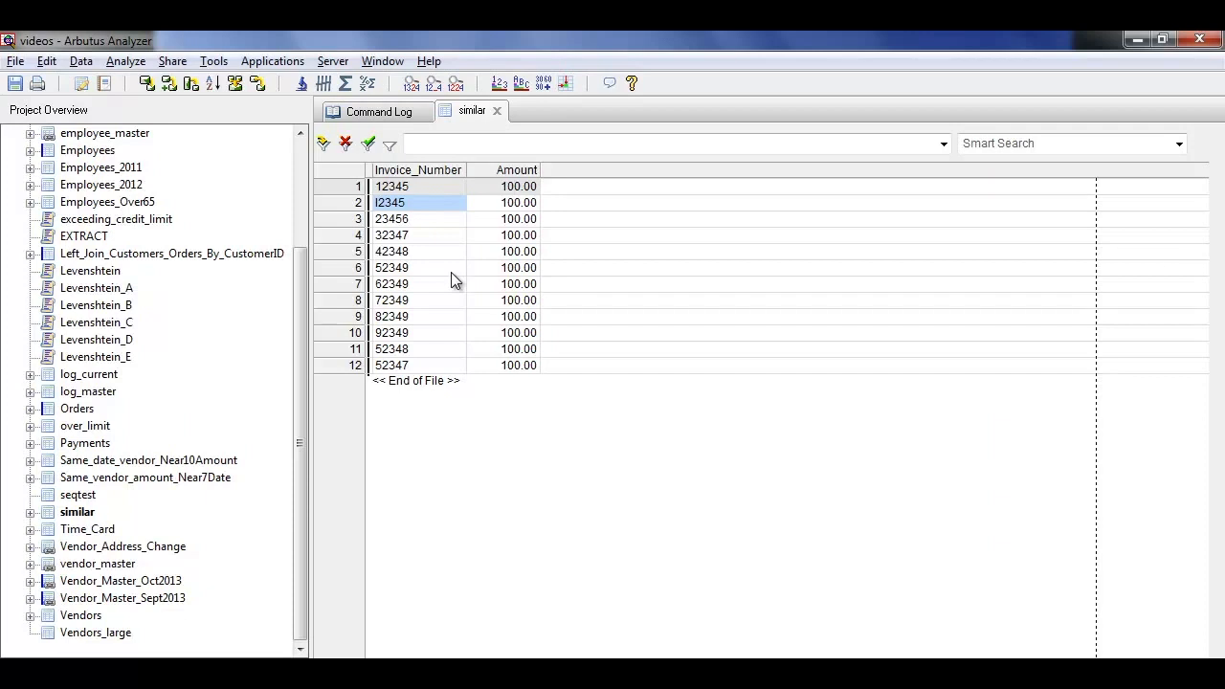
left_click(331, 169)
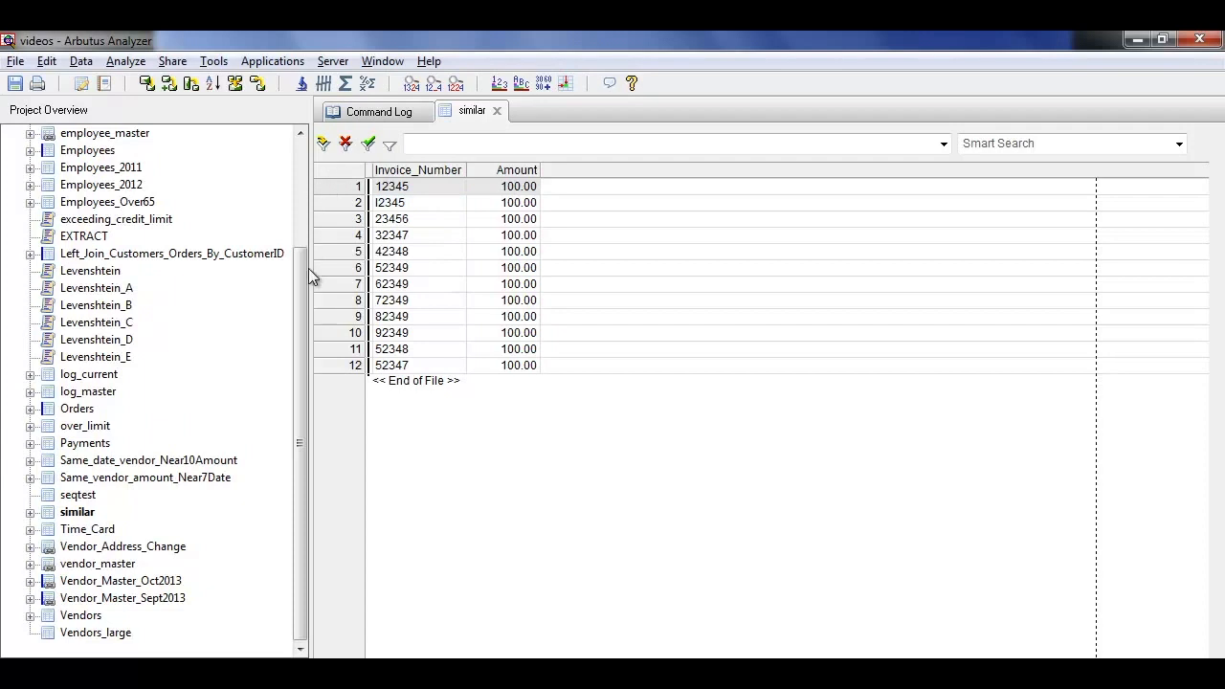
Step: Set up a Duplicates test on Invoice_Number using Similar matching with a difference of 0 and exact duplicates suppressed
left_click_drag(300, 252, 304, 157)
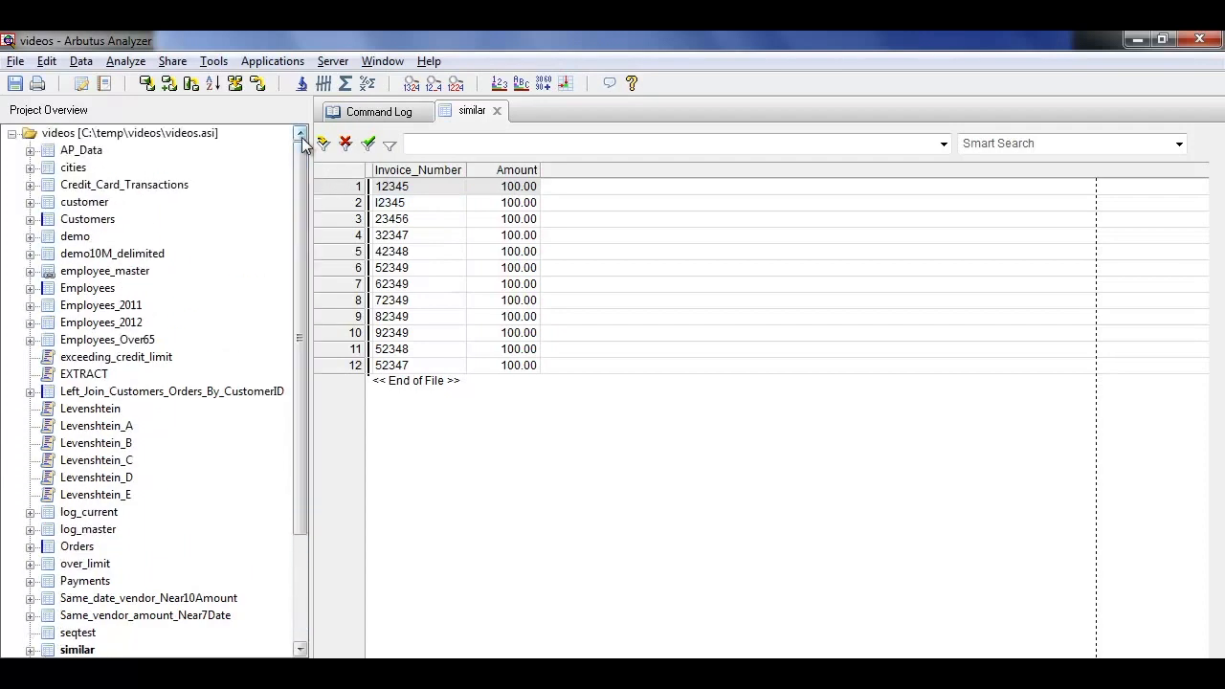
left_click(126, 62)
left_click(172, 351)
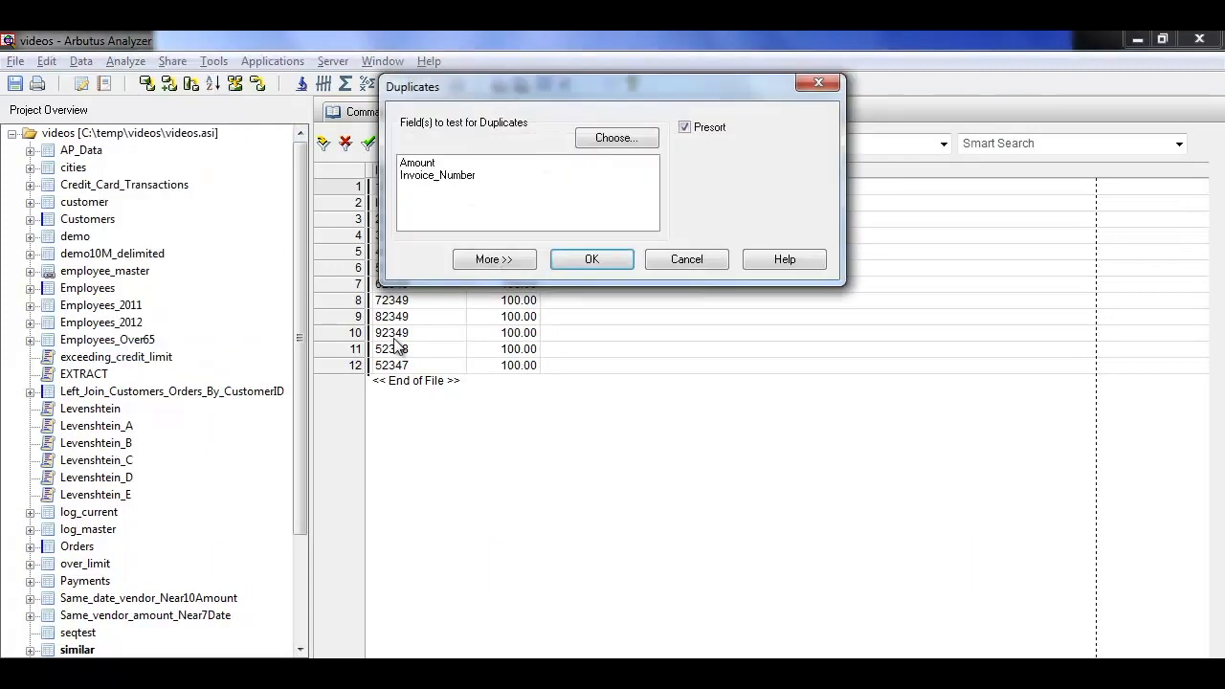
left_click(433, 177)
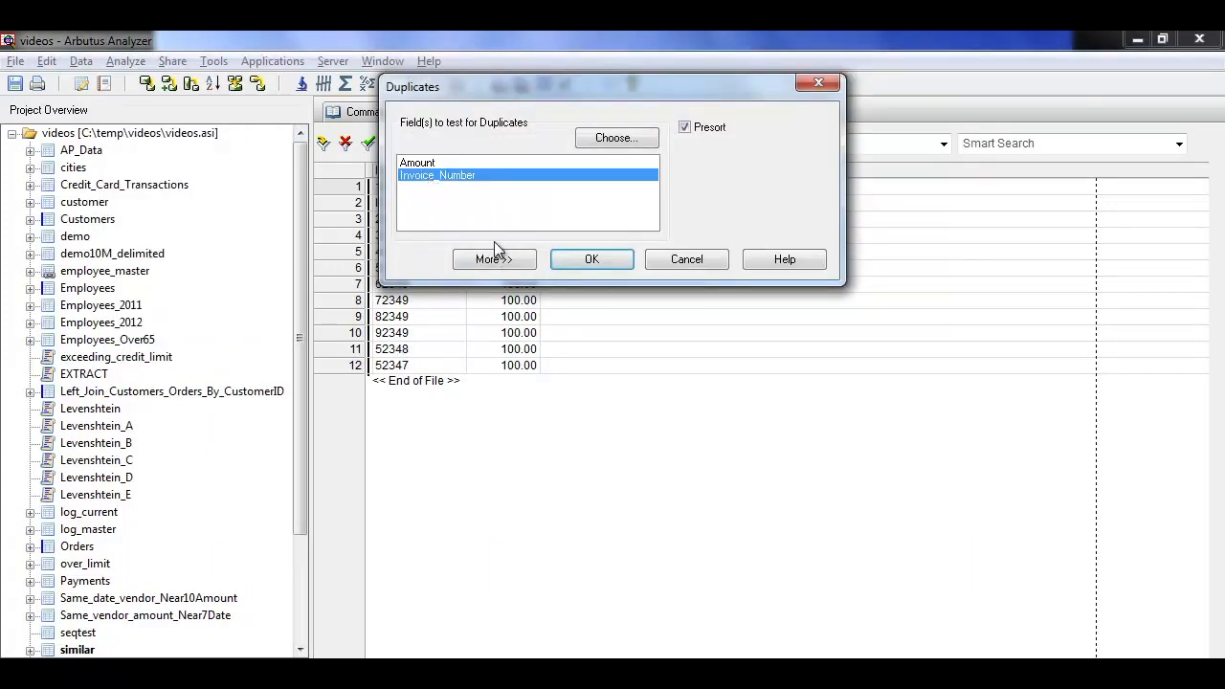
left_click(494, 259)
left_click(665, 375)
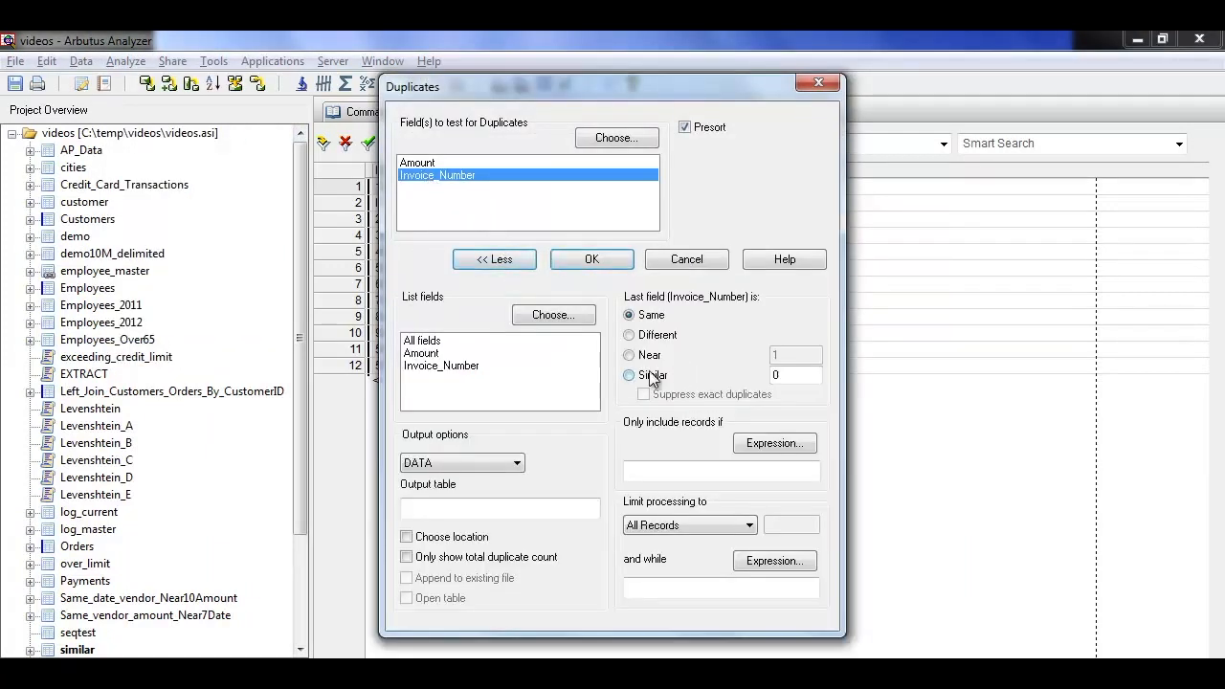
left_click(644, 394)
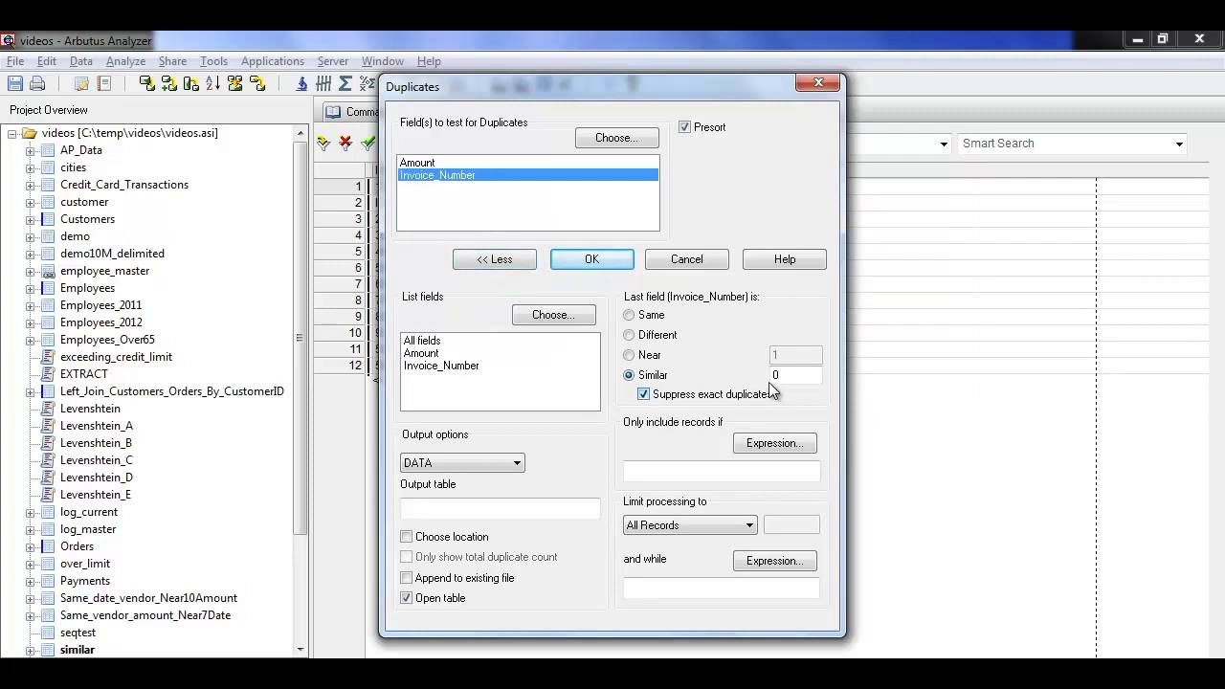
double_click(786, 375)
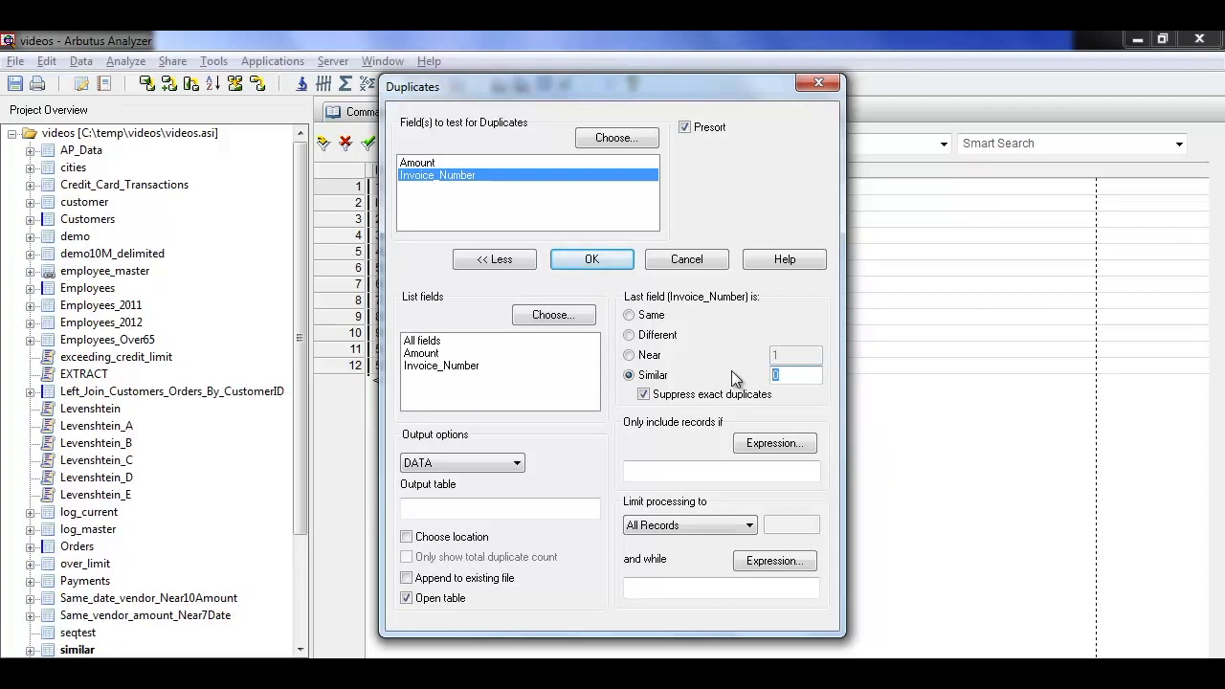
Step: Name the output table Invoice_Number_Similar0, run the Duplicates test, and compare the two invoice numbers in the result record
left_click(535, 502)
type("Invoice_Number_Similar")
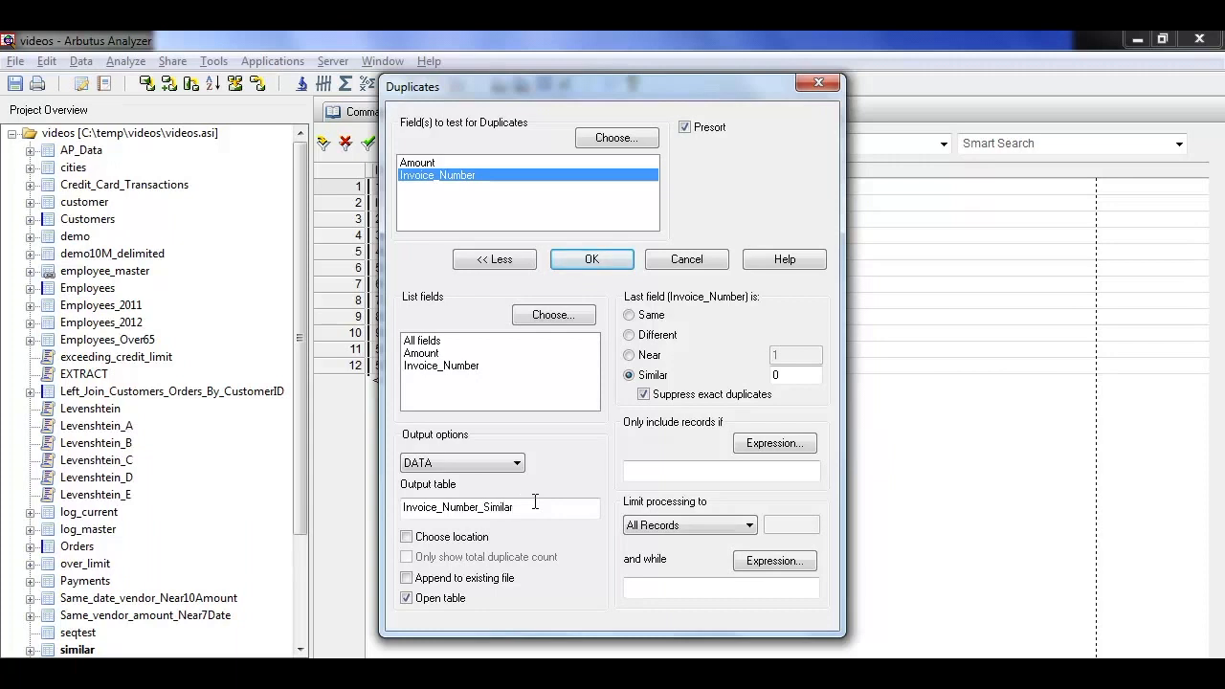
type("0")
left_click(608, 255)
left_click_drag(400, 188, 492, 190)
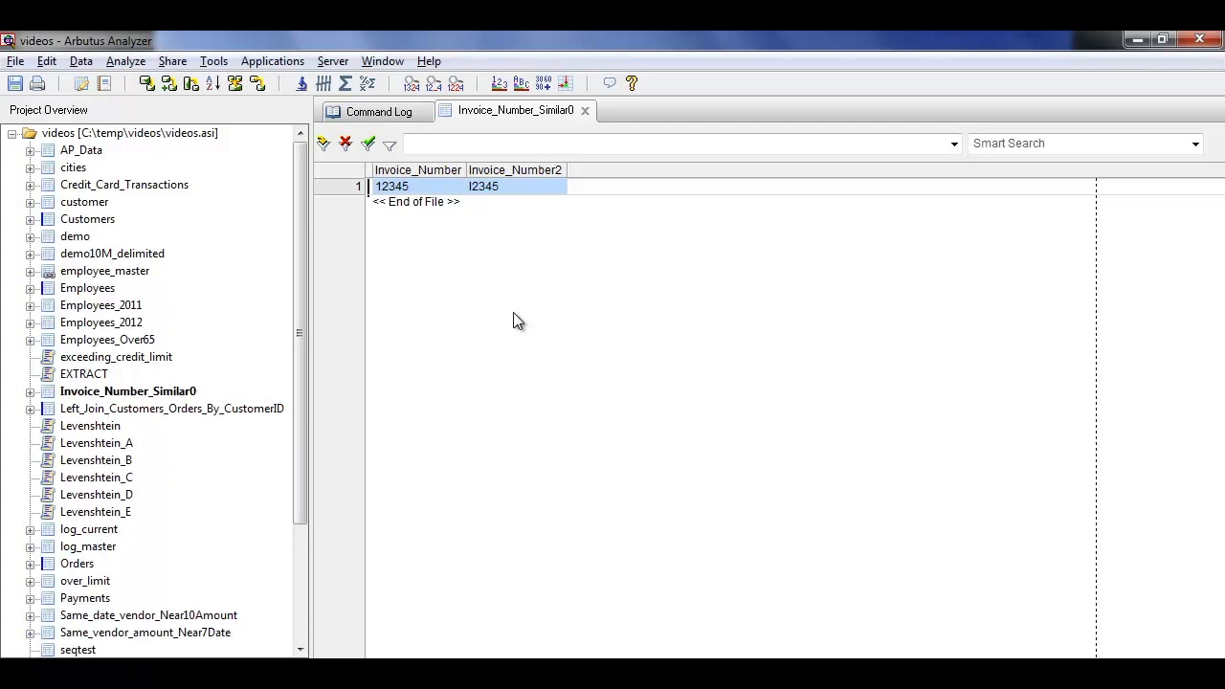
Step: Open the extended options of a new Duplicates test and examine the Near and Similar matching choices
left_click(125, 60)
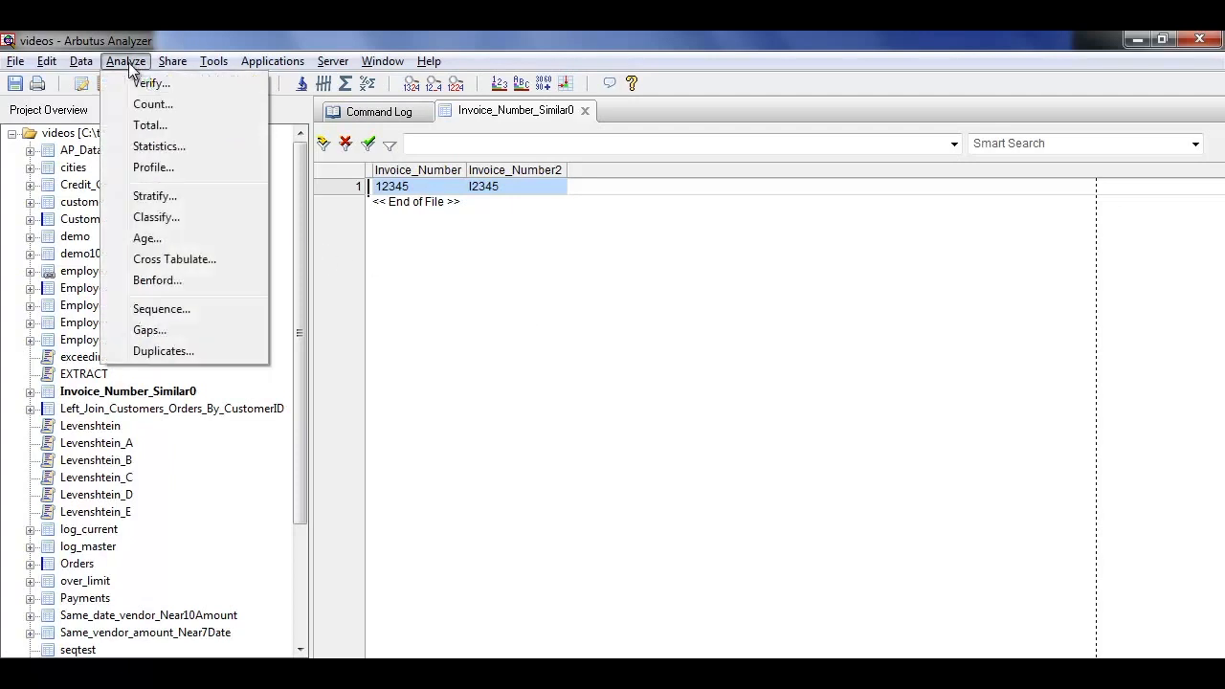
left_click(158, 352)
left_click(481, 260)
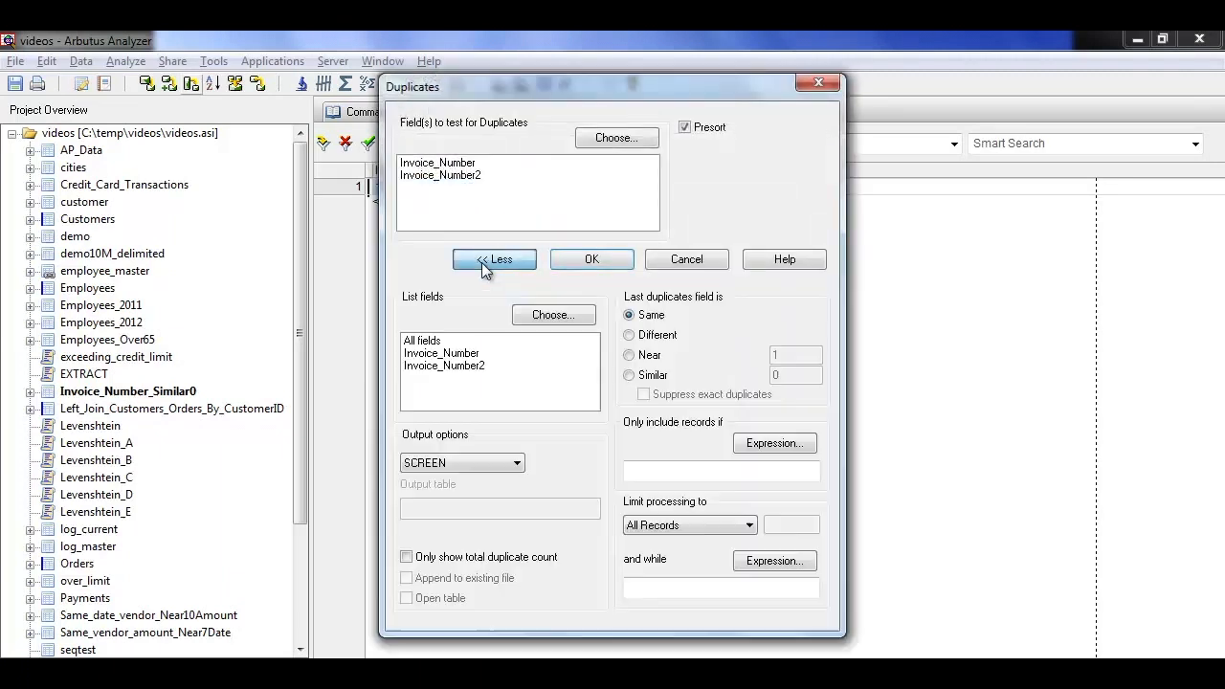
left_click(637, 358)
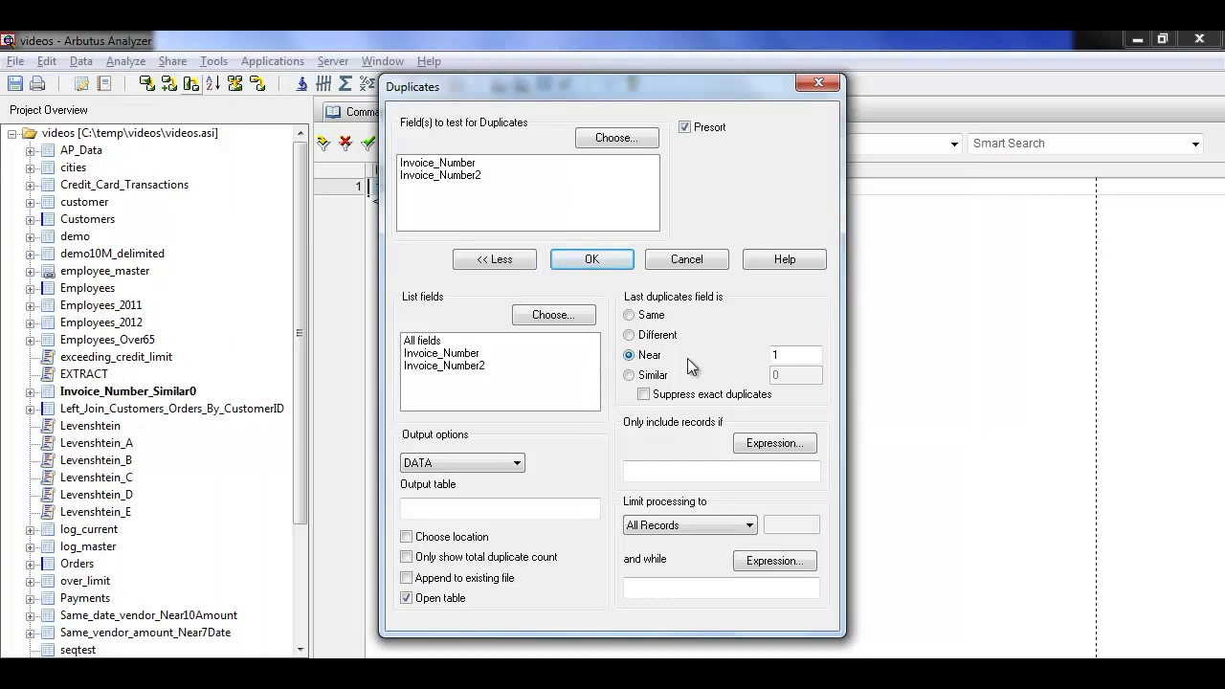
left_click(644, 377)
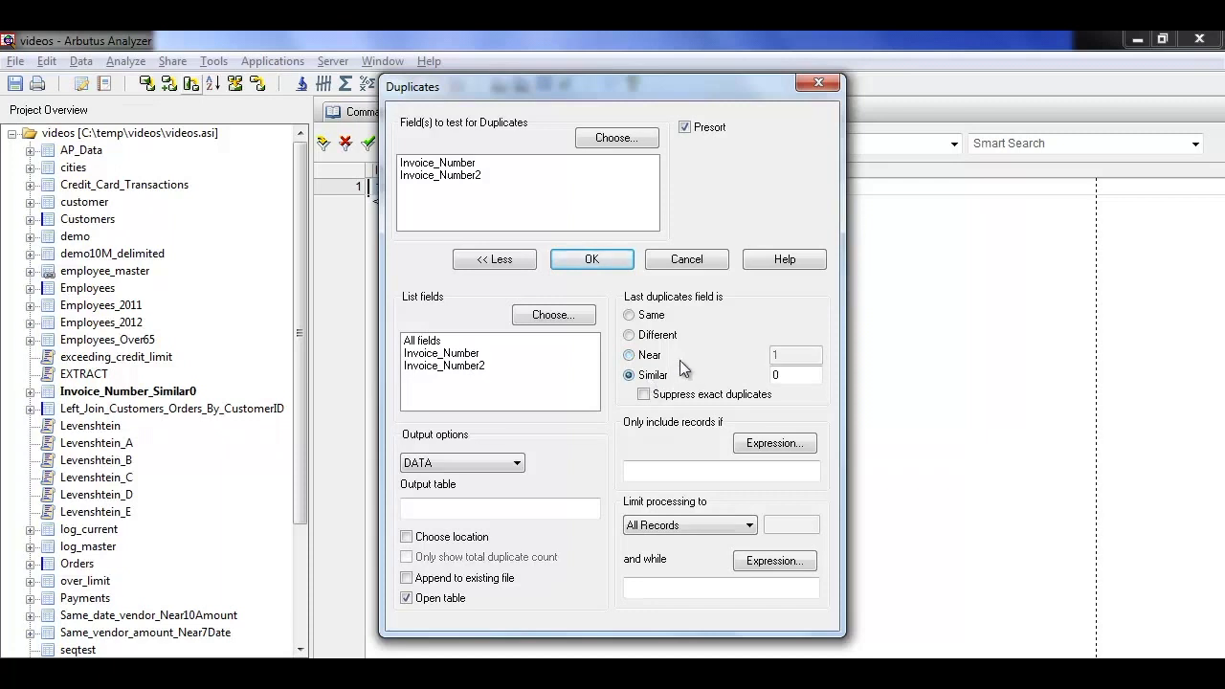